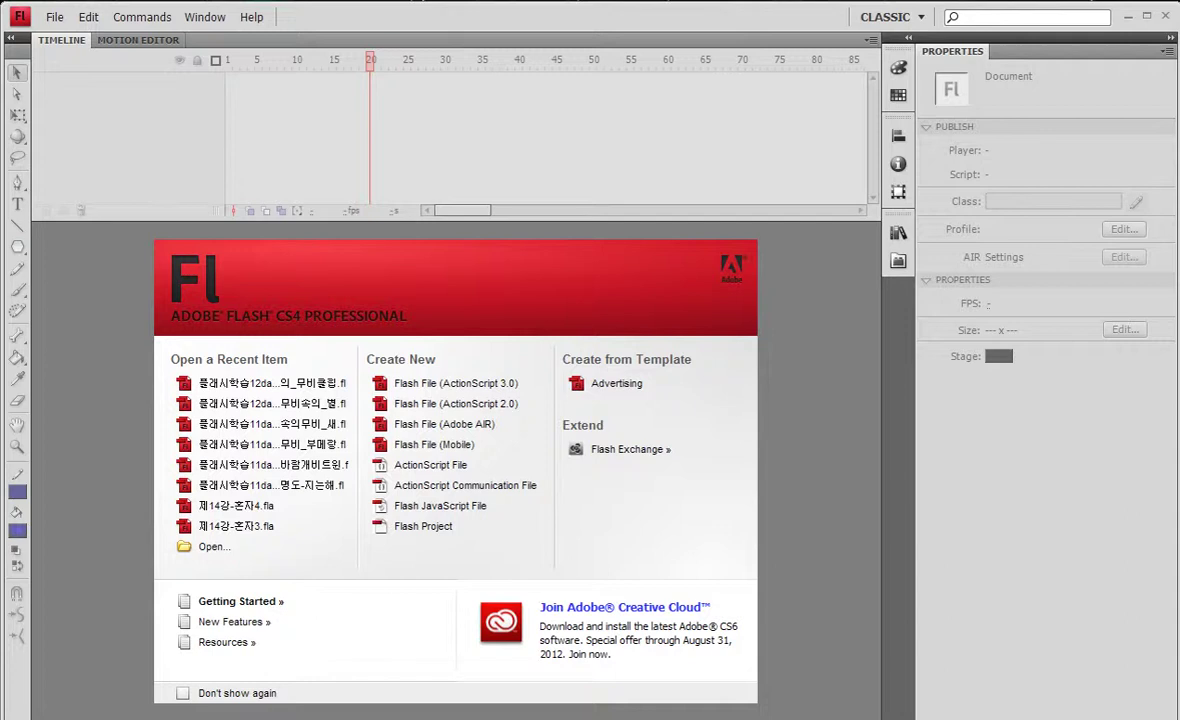
Create a new ActionScript 2.0 Flash file and save it as 플래시학습12day_쉐이프트윈과클래식트윈.fla
{"action": "left_click", "coordinate": [435, 405]}
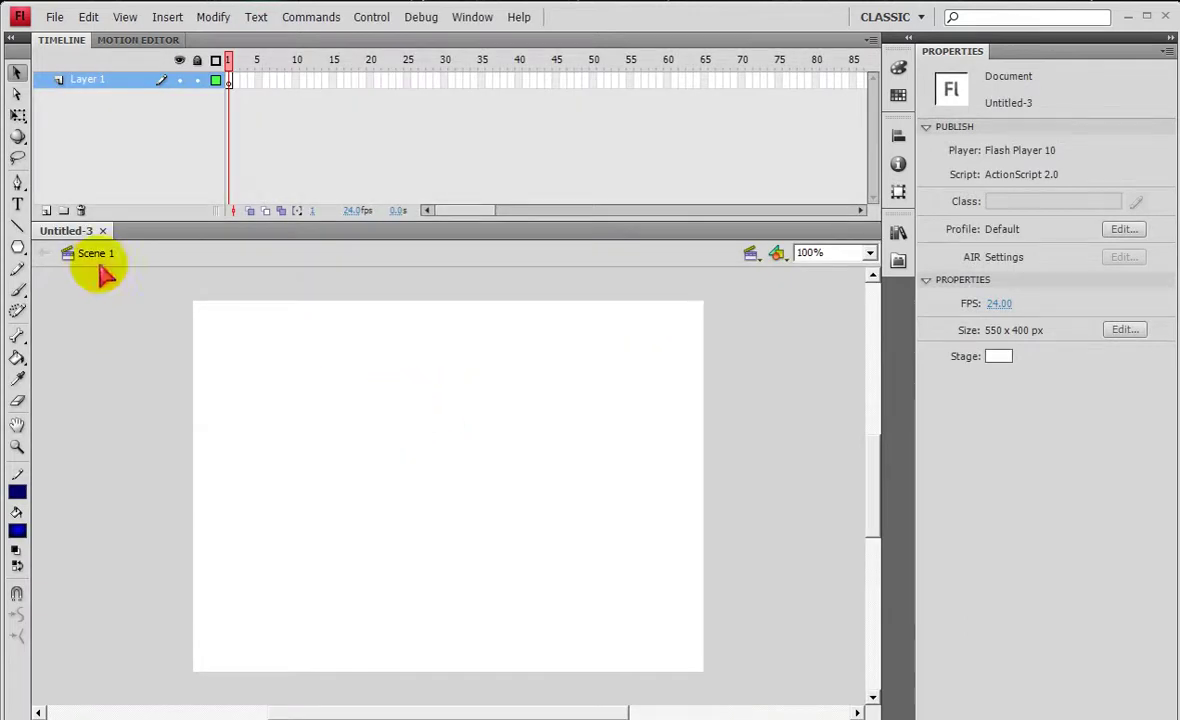
{"action": "key", "text": "ctrl+s"}
{"action": "left_click_drag", "start_coordinate": [466, 470], "coordinate": [696, 470]}
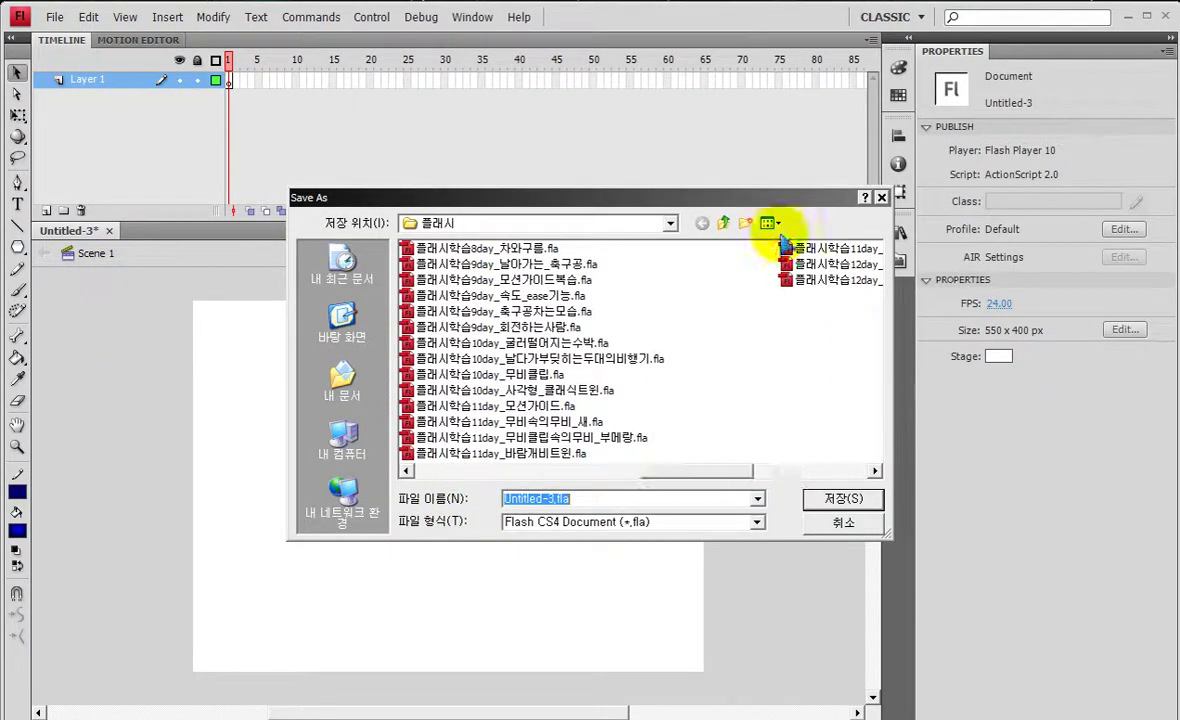
{"action": "left_click", "coordinate": [820, 280]}
{"action": "double_click", "coordinate": [622, 498]}
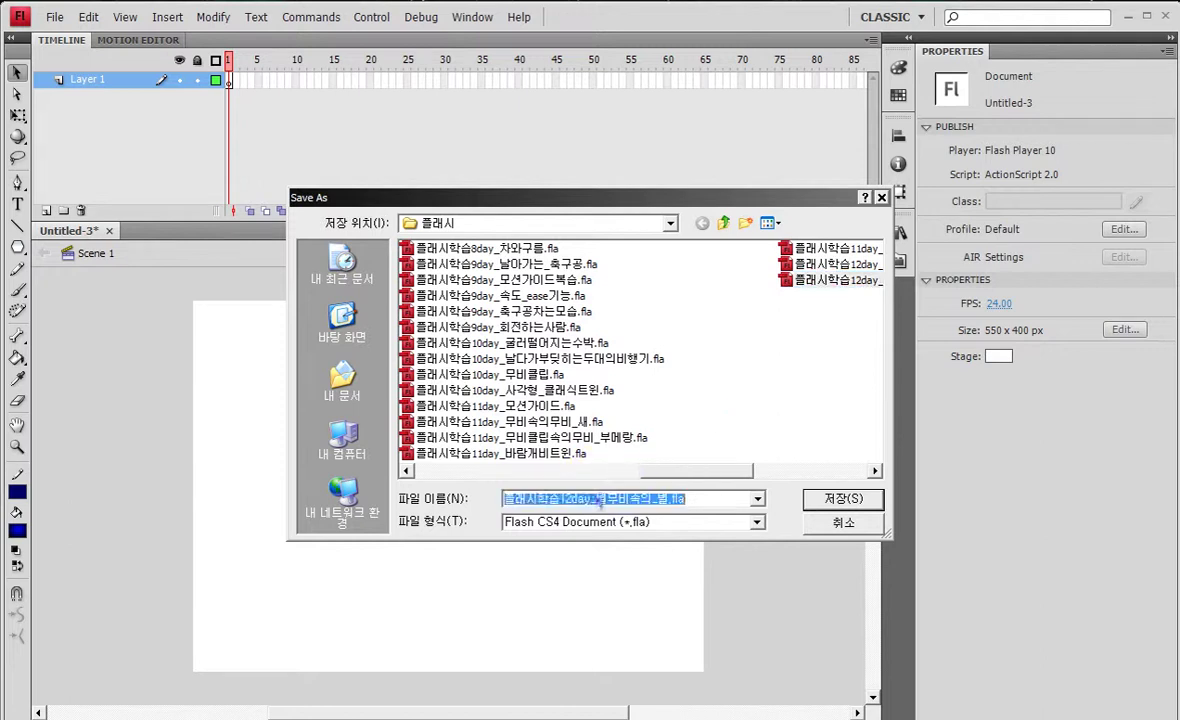
{"action": "left_click_drag", "start_coordinate": [596, 498], "coordinate": [815, 508]}
{"action": "type", "text": "쉐이프트윈"}
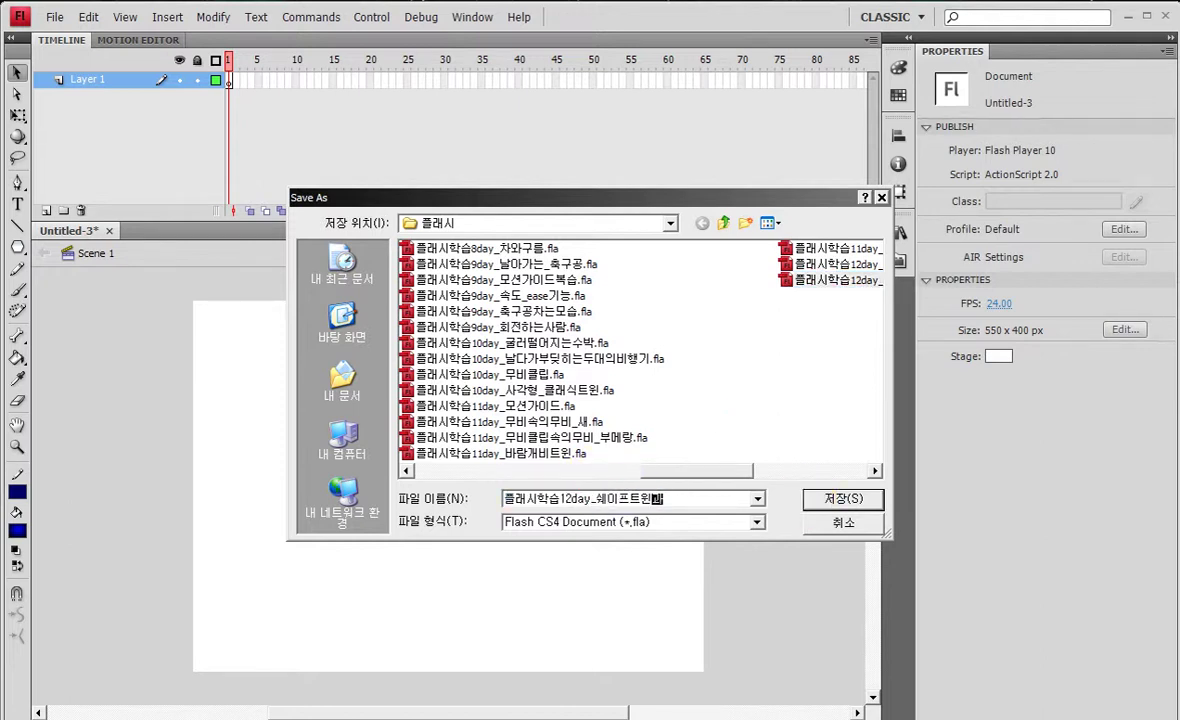
{"action": "type", "text": "과클래식트윈"}
{"action": "key", "text": "Return"}
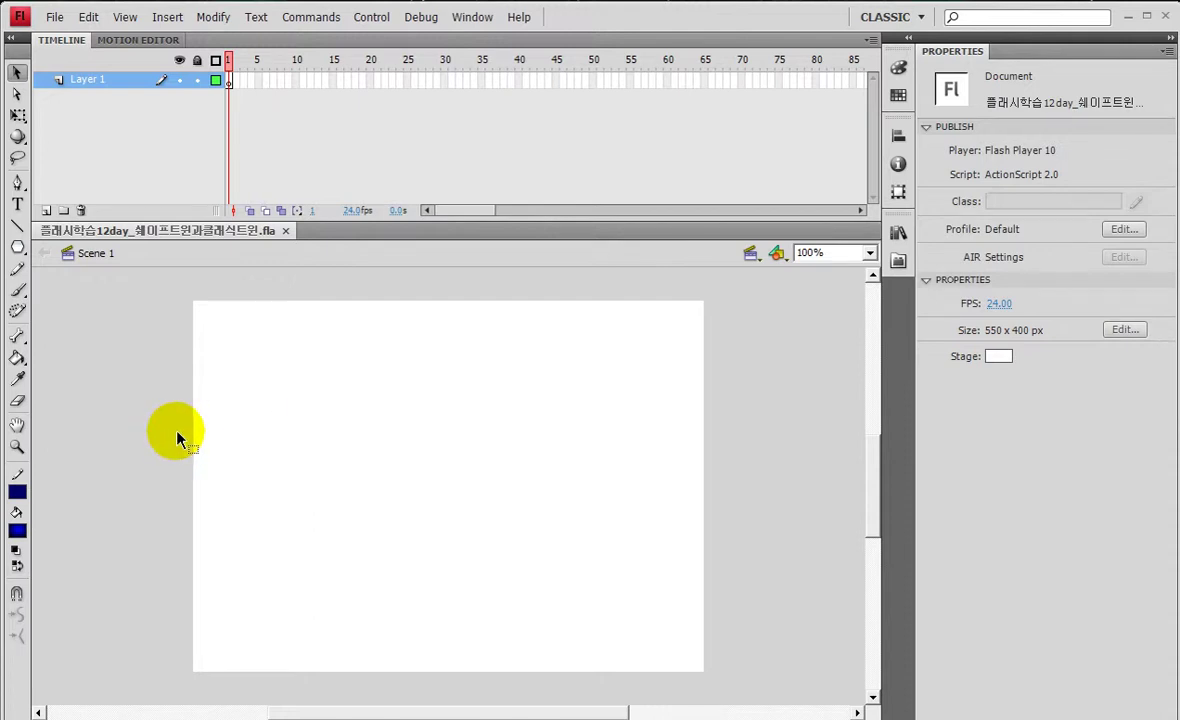
{"action": "mouse_move", "coordinate": [181, 558]}
{"action": "left_mouse_down"}
{"action": "mouse_move", "coordinate": [287, 693]}
{"action": "mouse_move", "coordinate": [552, 694]}
{"action": "mouse_move", "coordinate": [756, 668]}
{"action": "mouse_move", "coordinate": [747, 566]}
{"action": "mouse_move", "coordinate": [179, 550]}
{"action": "left_mouse_up"}
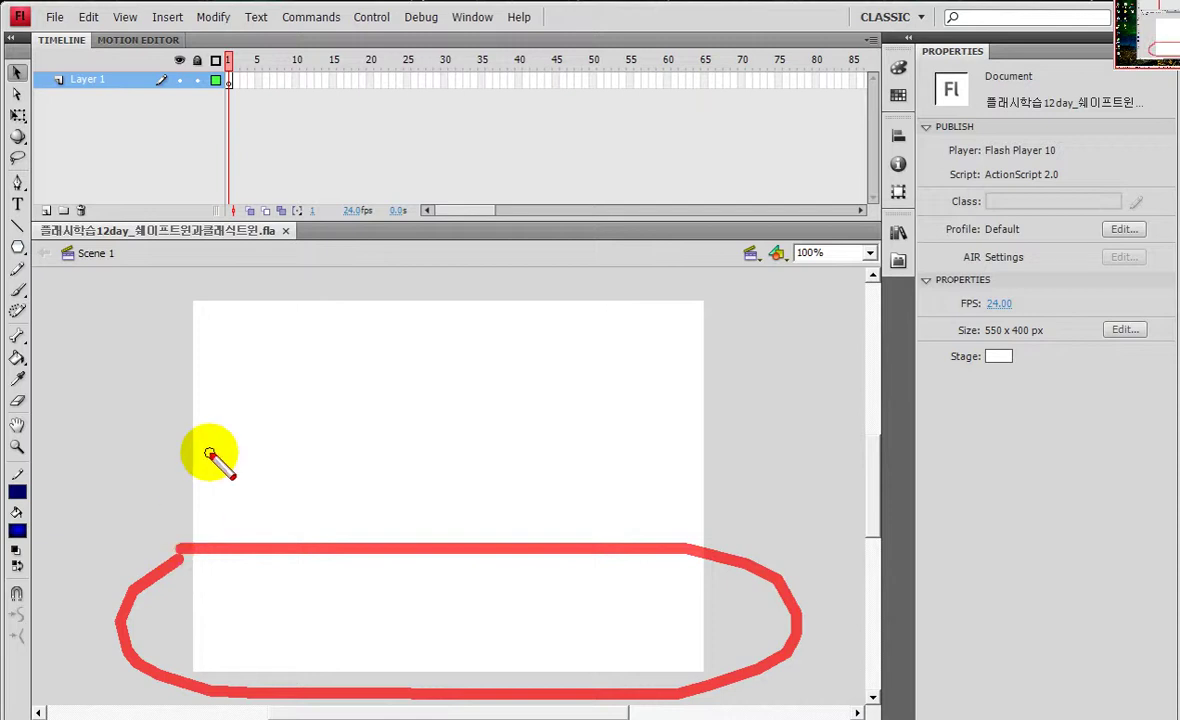
{"action": "mouse_move", "coordinate": [210, 362]}
{"action": "left_mouse_down"}
{"action": "mouse_move", "coordinate": [424, 482]}
{"action": "mouse_move", "coordinate": [665, 385]}
{"action": "mouse_move", "coordinate": [87, 380]}
{"action": "left_mouse_up"}
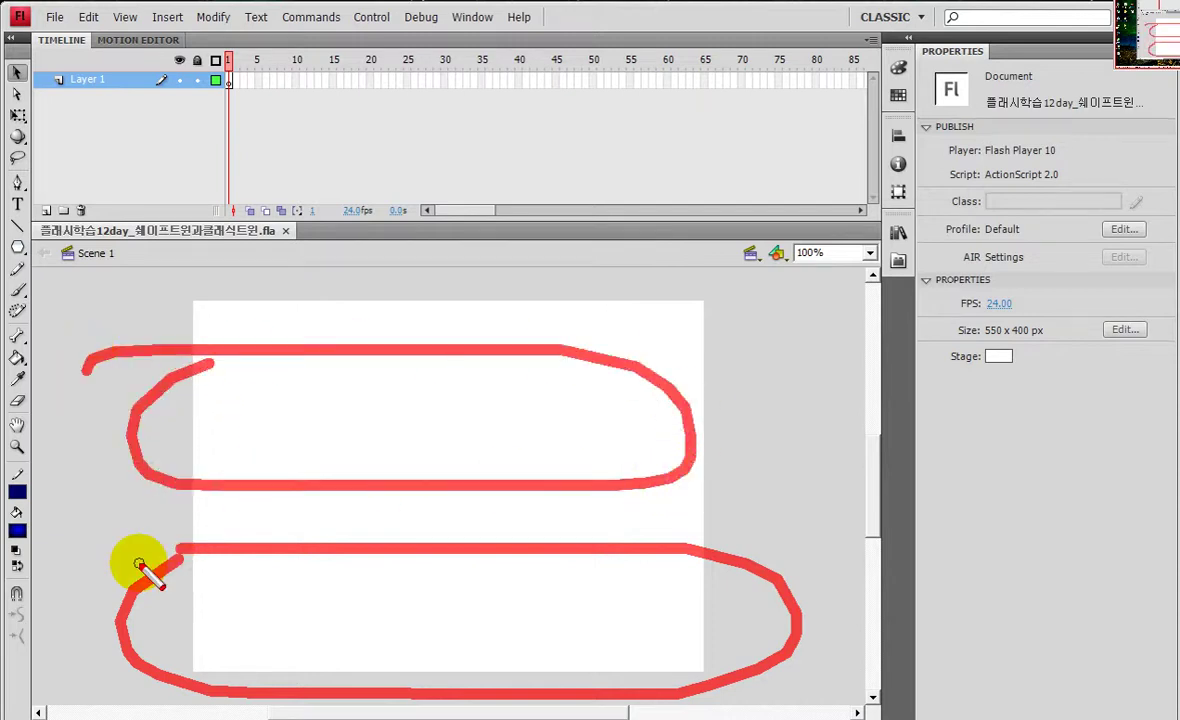
{"action": "left_click_drag", "start_coordinate": [321, 612], "coordinate": [332, 680]}
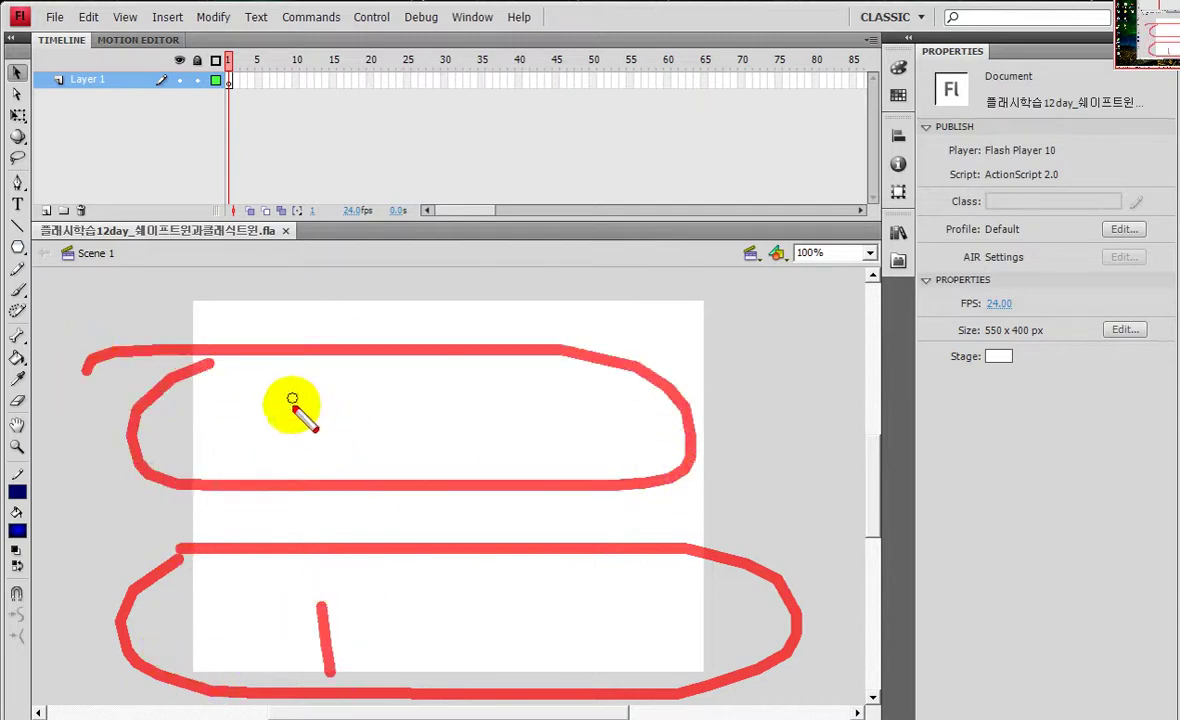
{"action": "left_click_drag", "start_coordinate": [292, 396], "coordinate": [420, 436]}
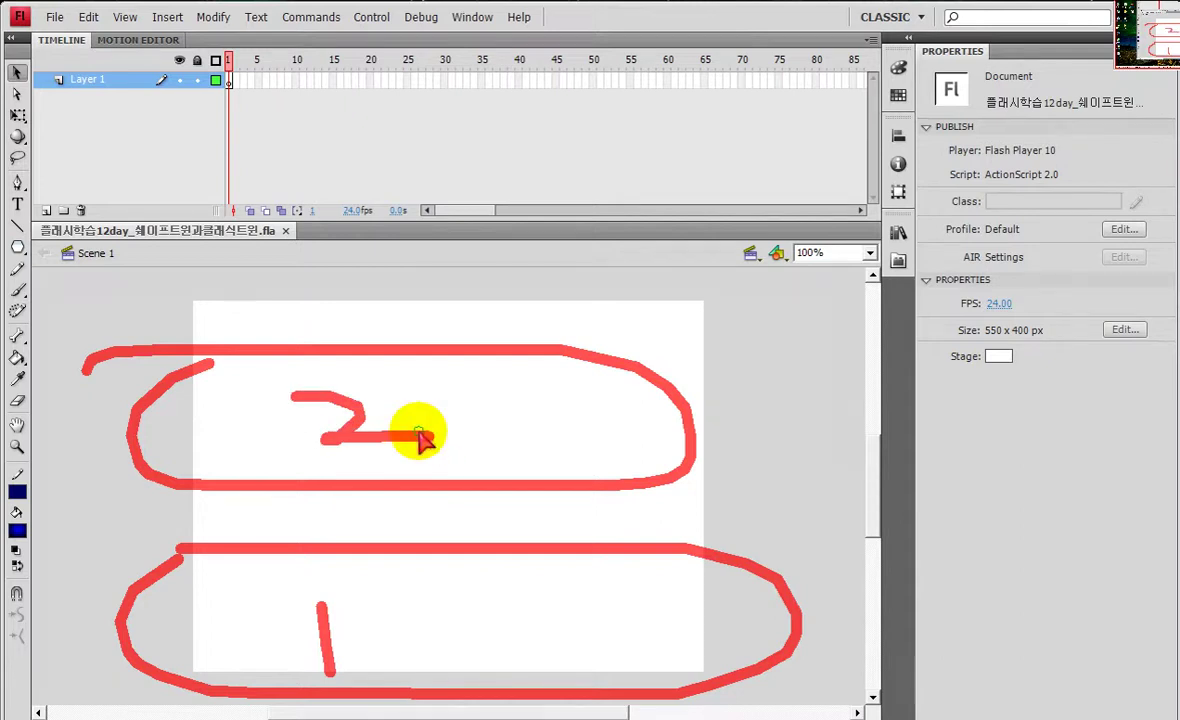
{"action": "key", "text": "Escape"}
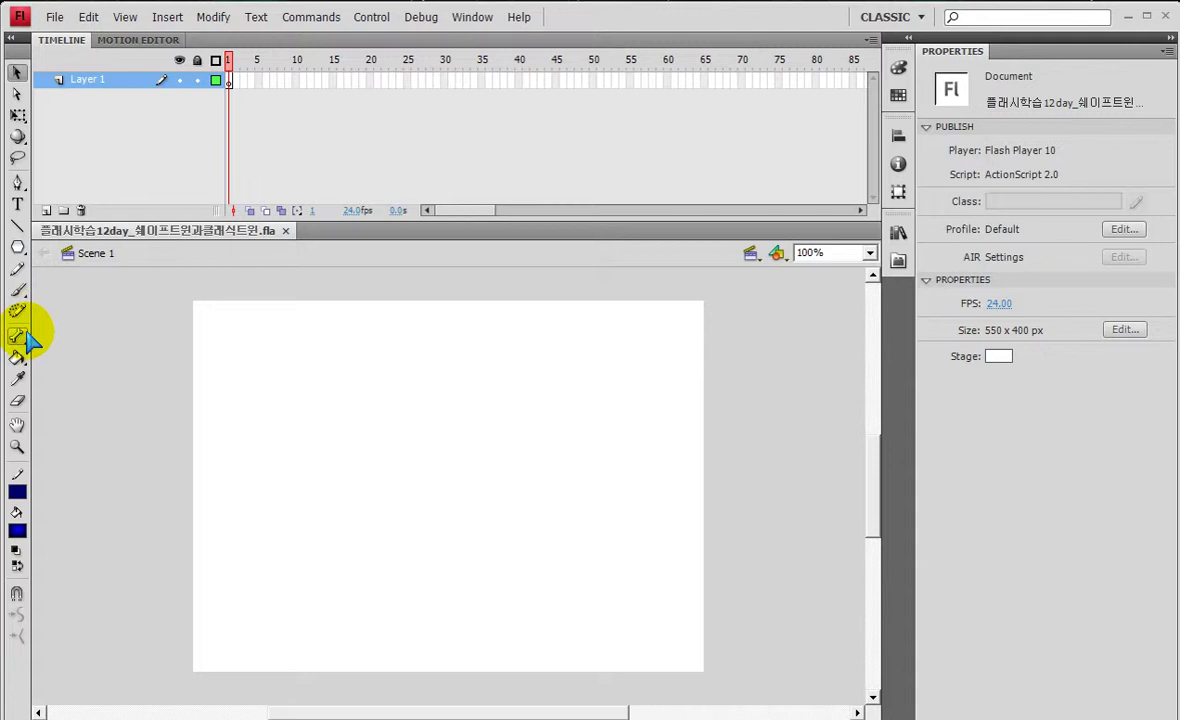
Draw a blue gradient circle about 134 px wide in the lower middle of the stage with the Oval tool
{"action": "left_click", "coordinate": [18, 247]}
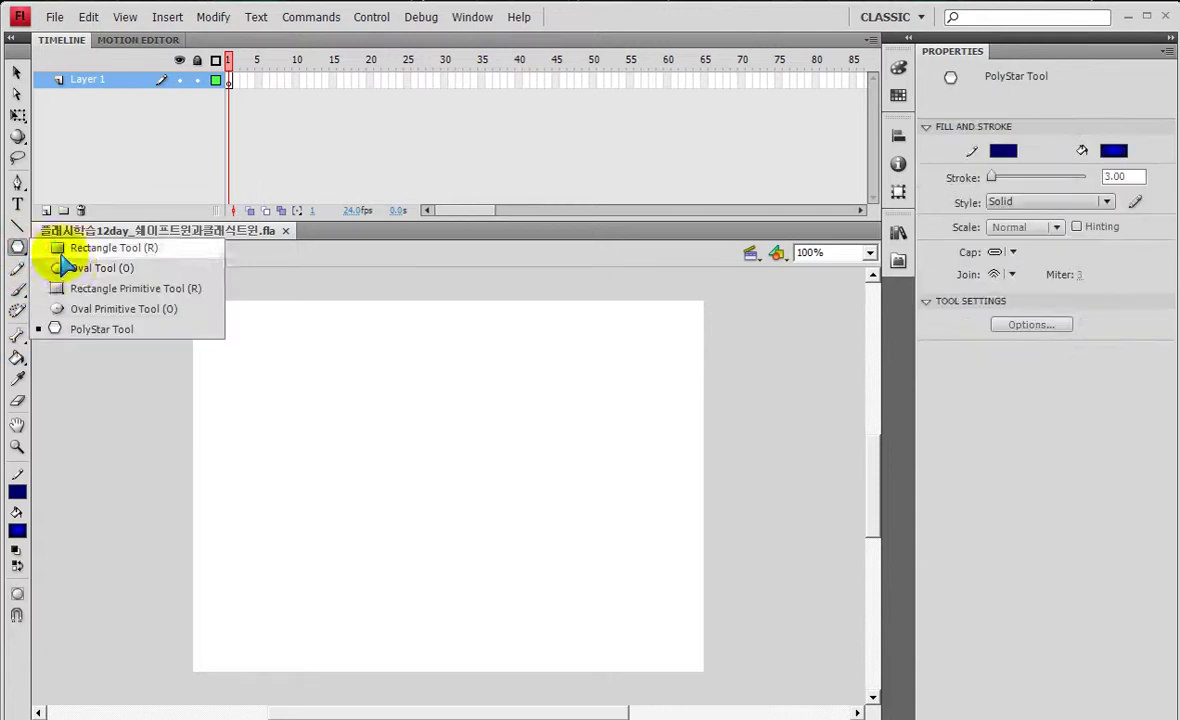
{"action": "left_click", "coordinate": [60, 268]}
{"action": "left_click_drag", "start_coordinate": [377, 545], "coordinate": [500, 633]}
{"action": "key", "text": "ctrl+z"}
{"action": "left_click_drag", "start_coordinate": [405, 544], "coordinate": [515, 648]}
Select the whole circle, including its outline, and center it horizontally on the stage
{"action": "key", "text": "v"}
{"action": "left_click_drag", "start_coordinate": [303, 490], "coordinate": [545, 675]}
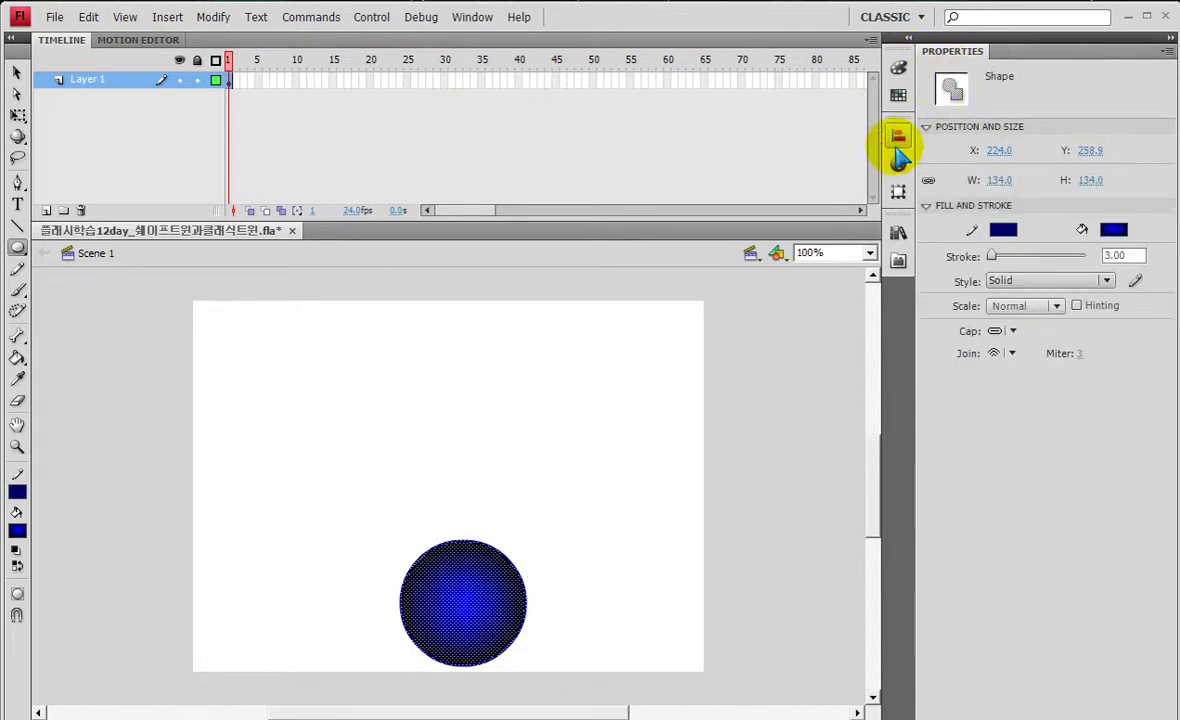
{"action": "left_click", "coordinate": [897, 137]}
{"action": "left_click", "coordinate": [726, 167]}
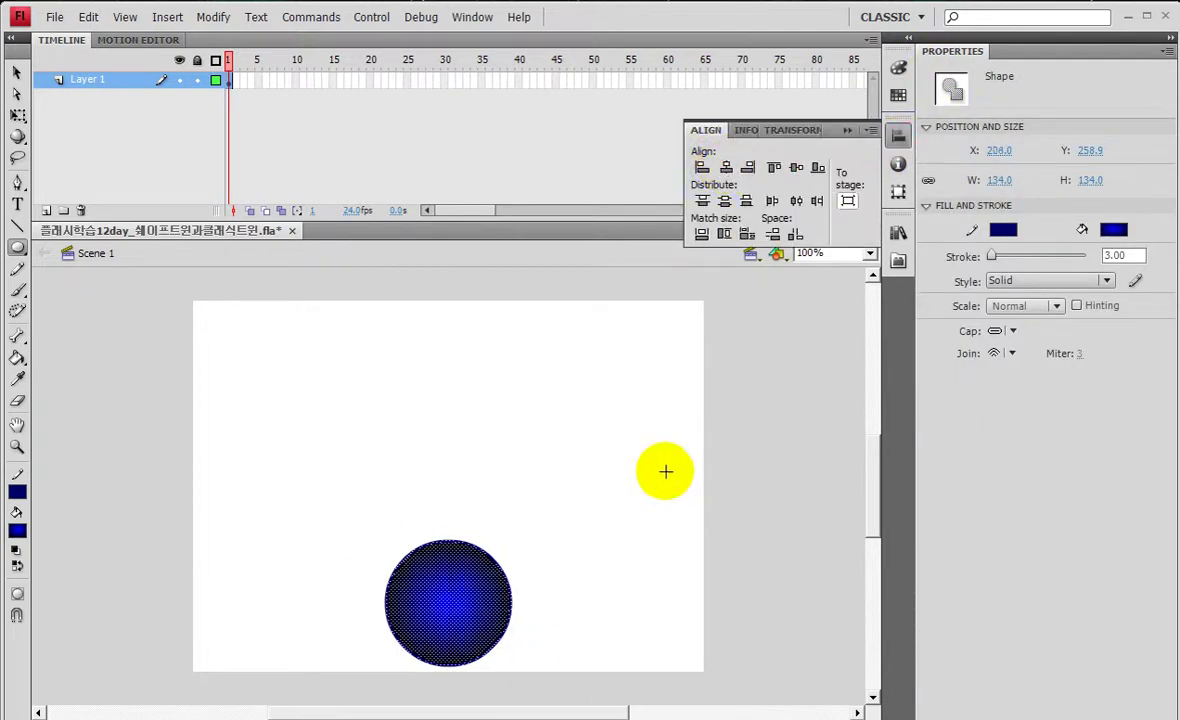
{"action": "left_click", "coordinate": [848, 131]}
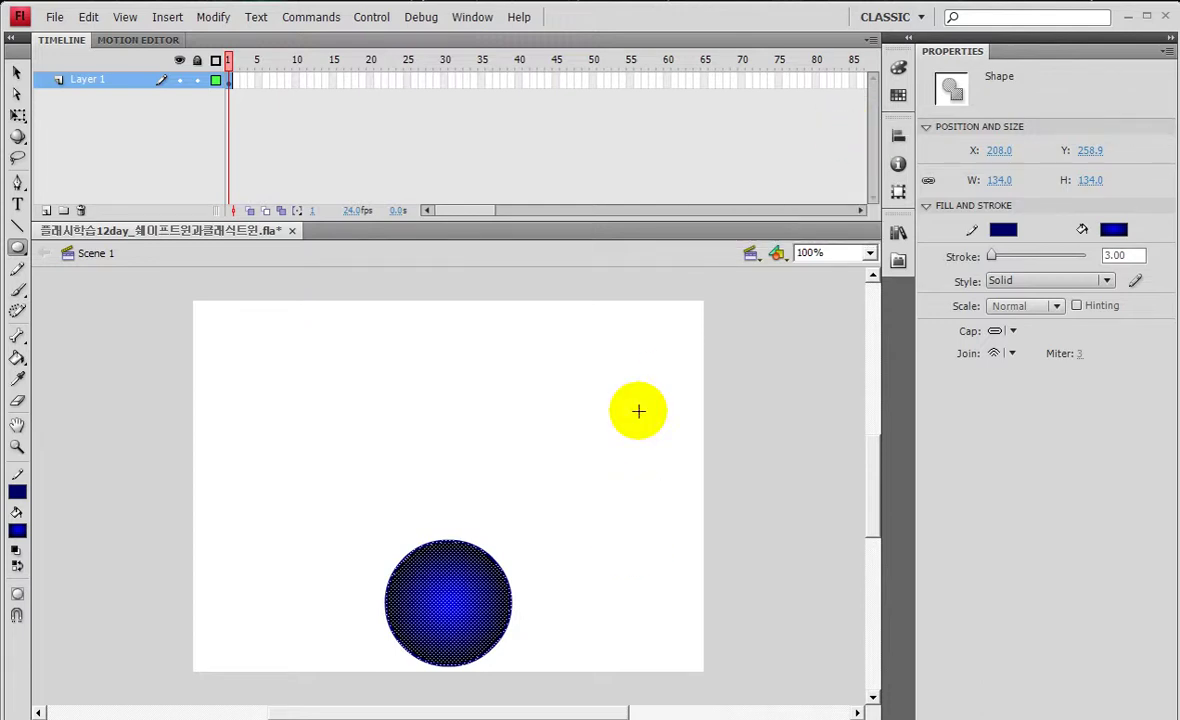
Try selecting and moving separate portions of the circle, undoing each move
{"action": "left_click", "coordinate": [17, 74]}
{"action": "left_click", "coordinate": [315, 305]}
{"action": "mouse_move", "coordinate": [360, 524]}
{"action": "left_mouse_down"}
{"action": "mouse_move", "coordinate": [440, 598]}
{"action": "mouse_move", "coordinate": [368, 538]}
{"action": "left_mouse_up"}
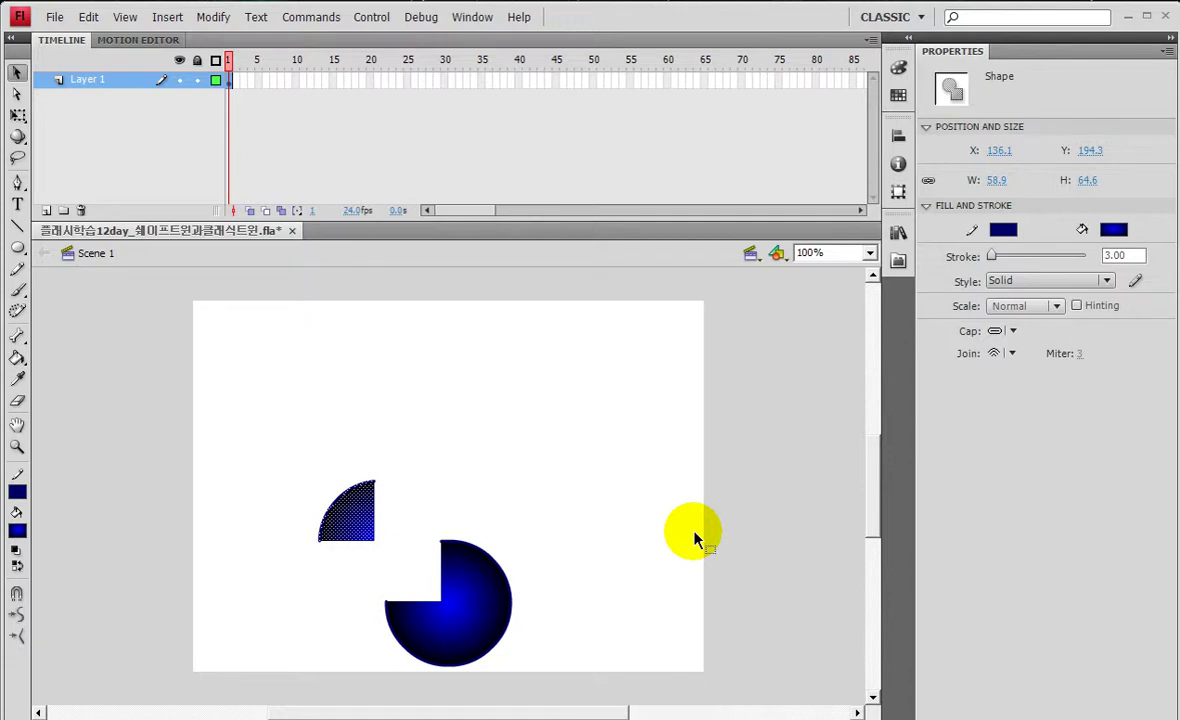
{"action": "key", "text": "ctrl+z"}
{"action": "left_click", "coordinate": [635, 541]}
{"action": "left_click_drag", "start_coordinate": [554, 547], "coordinate": [585, 527]}
{"action": "key", "text": "ctrl+z"}
{"action": "left_click_drag", "start_coordinate": [382, 514], "coordinate": [483, 430]}
{"action": "key", "text": "ctrl+z"}
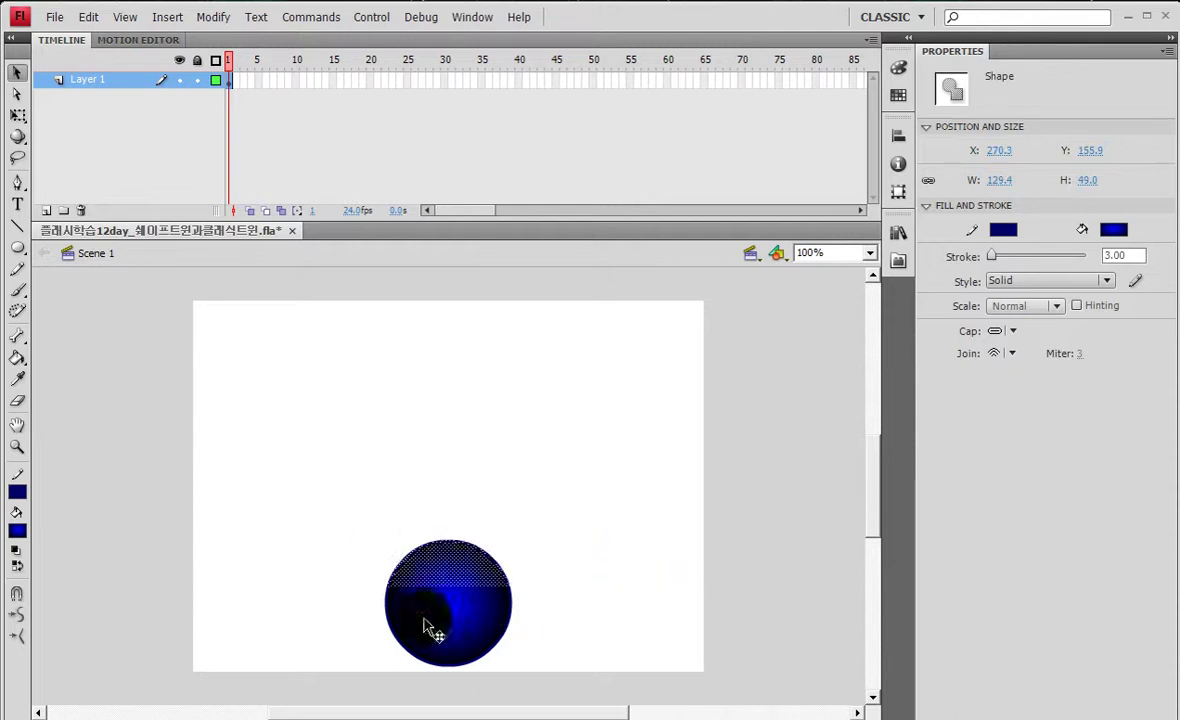
{"action": "left_click_drag", "start_coordinate": [324, 473], "coordinate": [440, 670]}
{"action": "left_click_drag", "start_coordinate": [400, 620], "coordinate": [297, 562]}
{"action": "key", "text": "ctrl+z"}
{"action": "left_click_drag", "start_coordinate": [541, 686], "coordinate": [590, 548]}
{"action": "key", "text": "ctrl+z"}
{"action": "left_click", "coordinate": [479, 513]}
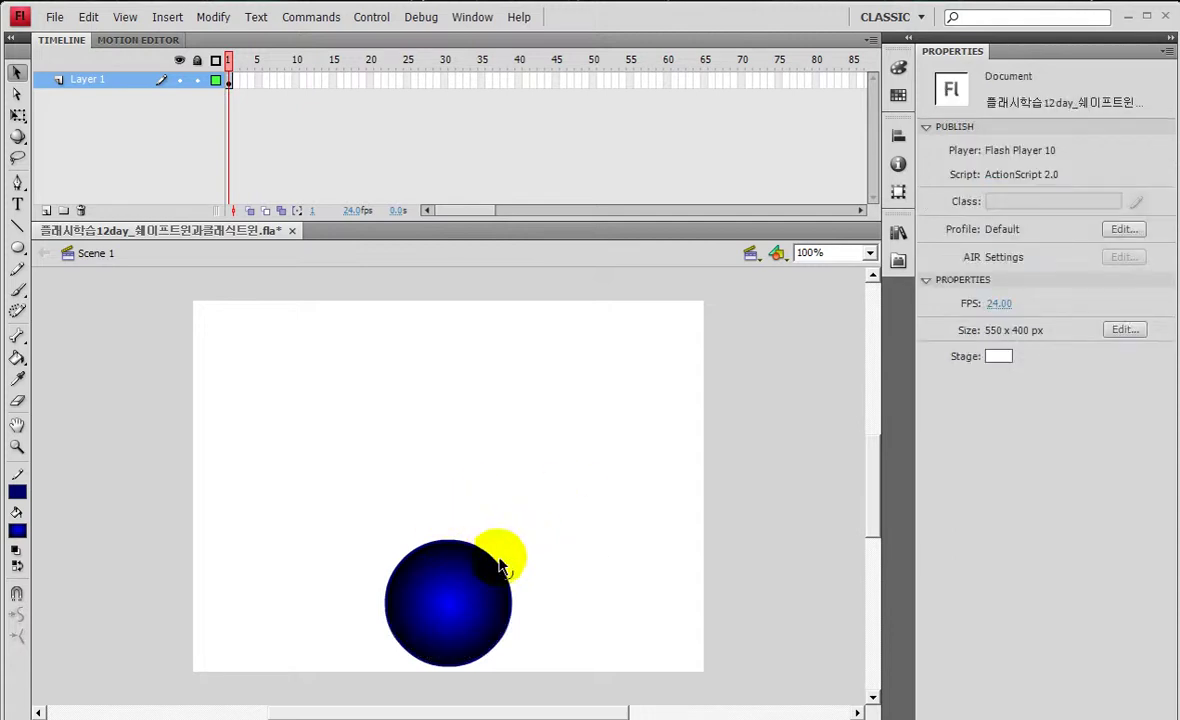
Try bending the circle's outline outward and inward at several points, undoing each deformation
{"action": "left_click_drag", "start_coordinate": [502, 564], "coordinate": [684, 481]}
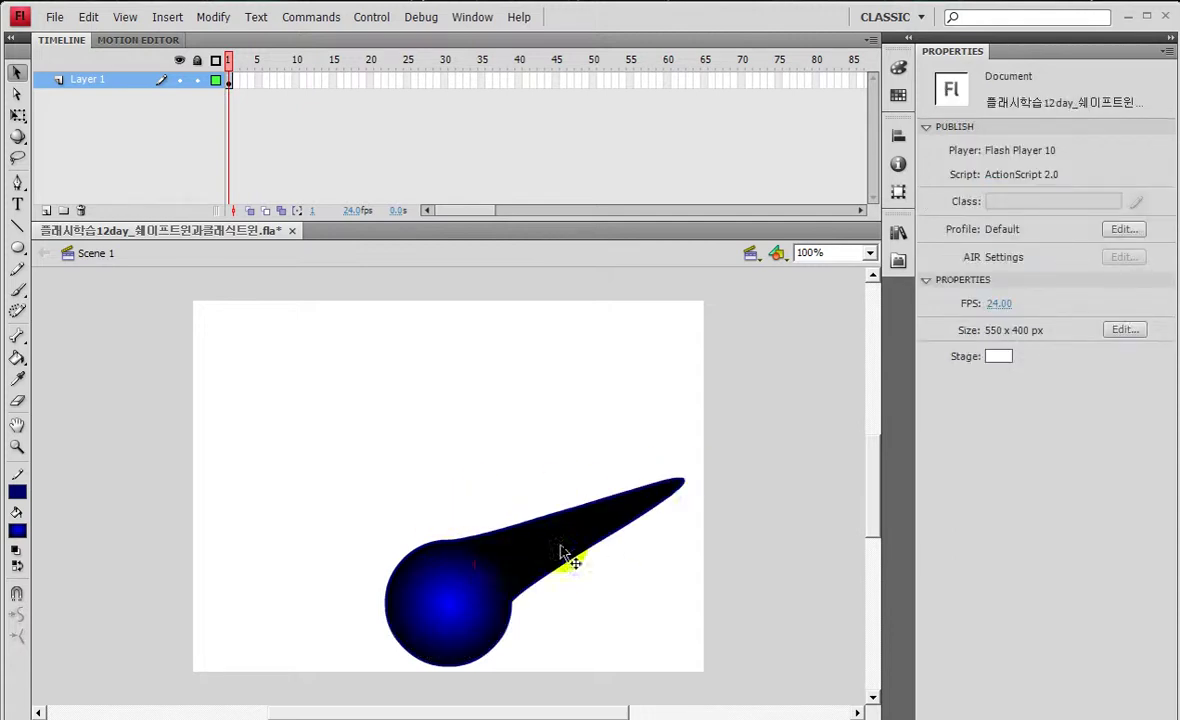
{"action": "key", "text": "ctrl+z"}
{"action": "left_click_drag", "start_coordinate": [412, 550], "coordinate": [455, 600]}
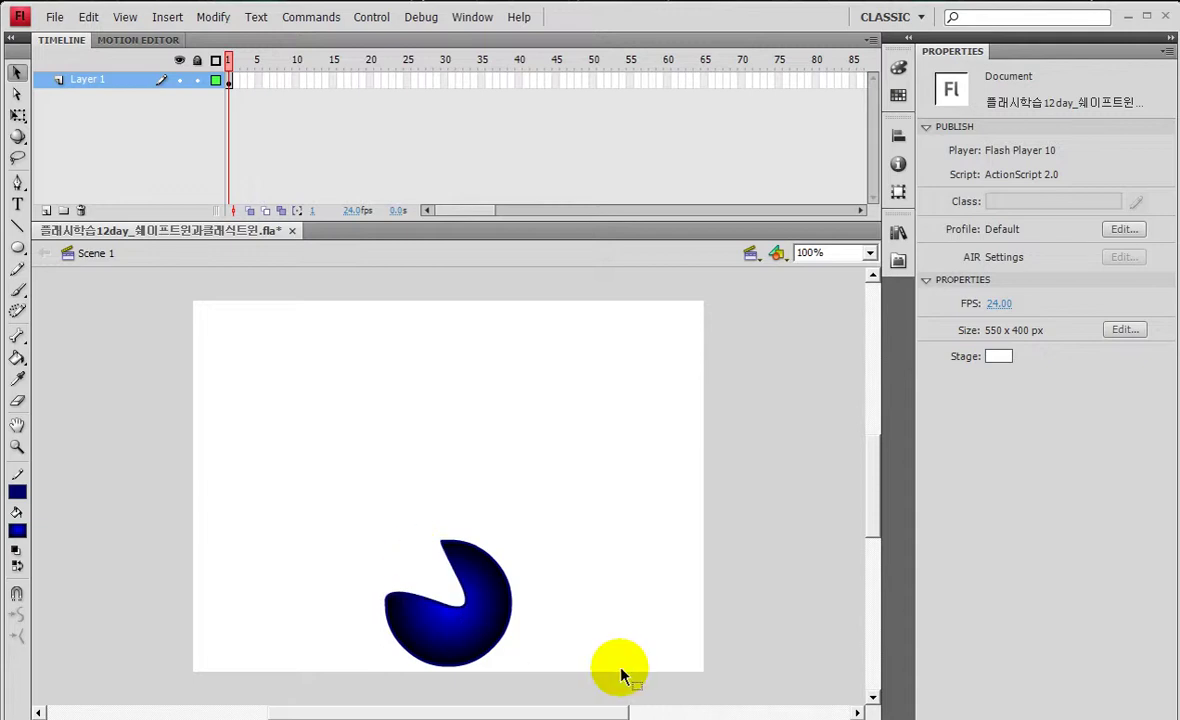
{"action": "key", "text": "ctrl+z"}
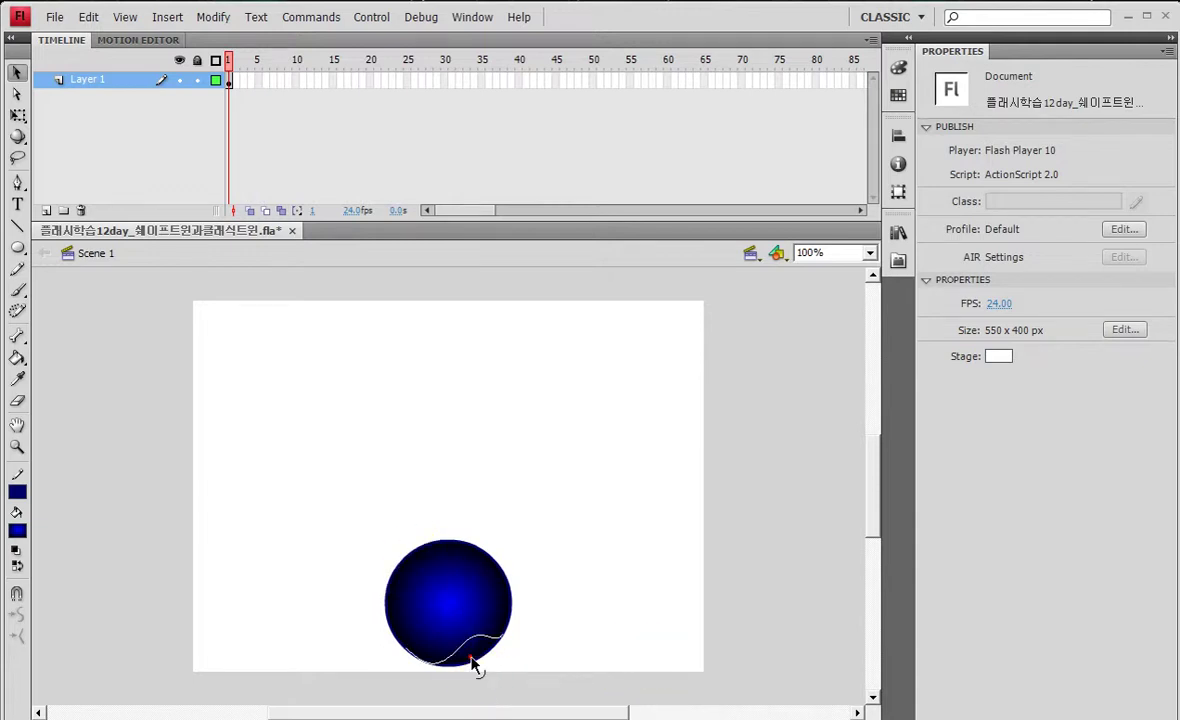
{"action": "left_click_drag", "start_coordinate": [473, 670], "coordinate": [462, 560]}
{"action": "key", "text": "ctrl+z"}
{"action": "left_click_drag", "start_coordinate": [511, 600], "coordinate": [455, 600]}
{"action": "key", "text": "ctrl+z"}
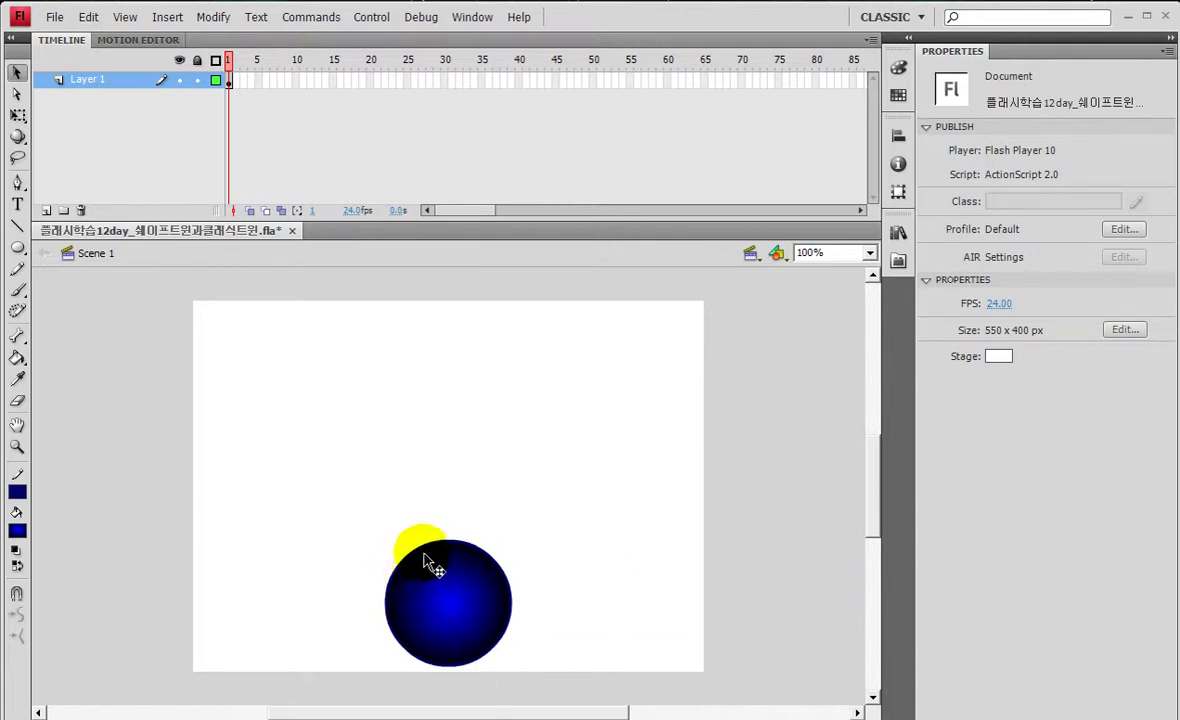
{"action": "mouse_move", "coordinate": [410, 557]}
{"action": "left_mouse_down"}
{"action": "mouse_move", "coordinate": [356, 453]}
{"action": "mouse_move", "coordinate": [421, 545]}
{"action": "mouse_move", "coordinate": [350, 428]}
{"action": "left_mouse_up"}
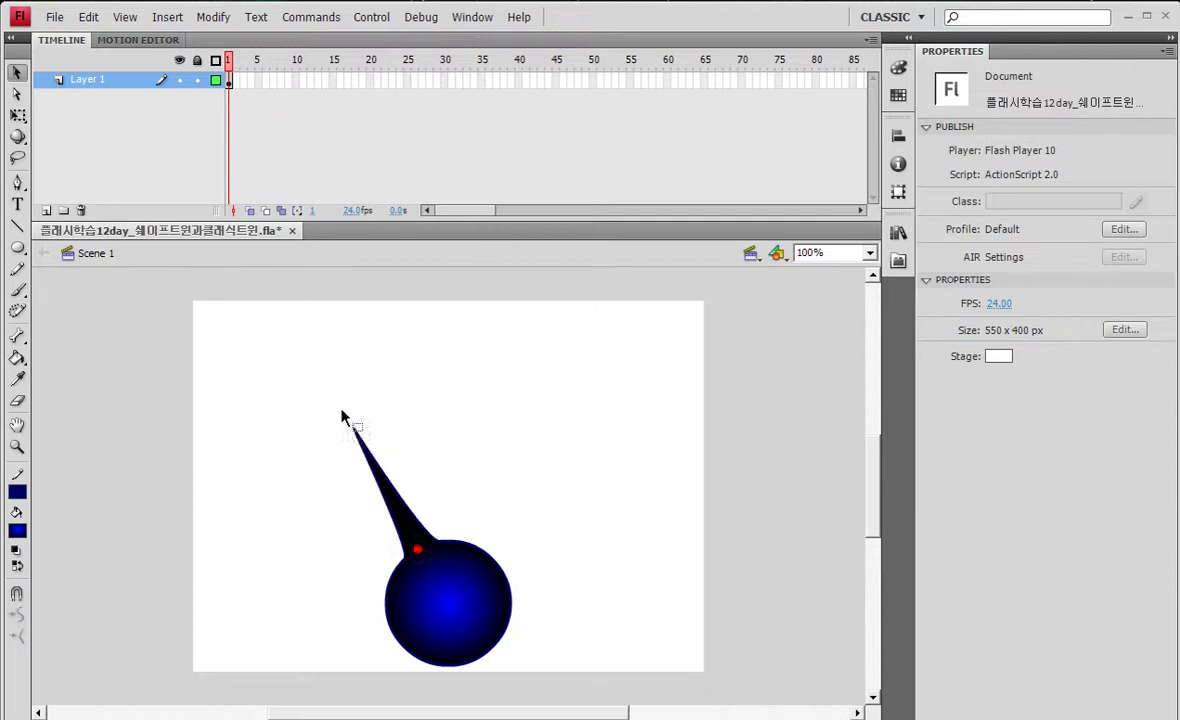
{"action": "left_click", "coordinate": [620, 530]}
{"action": "key", "text": "ctrl+z"}
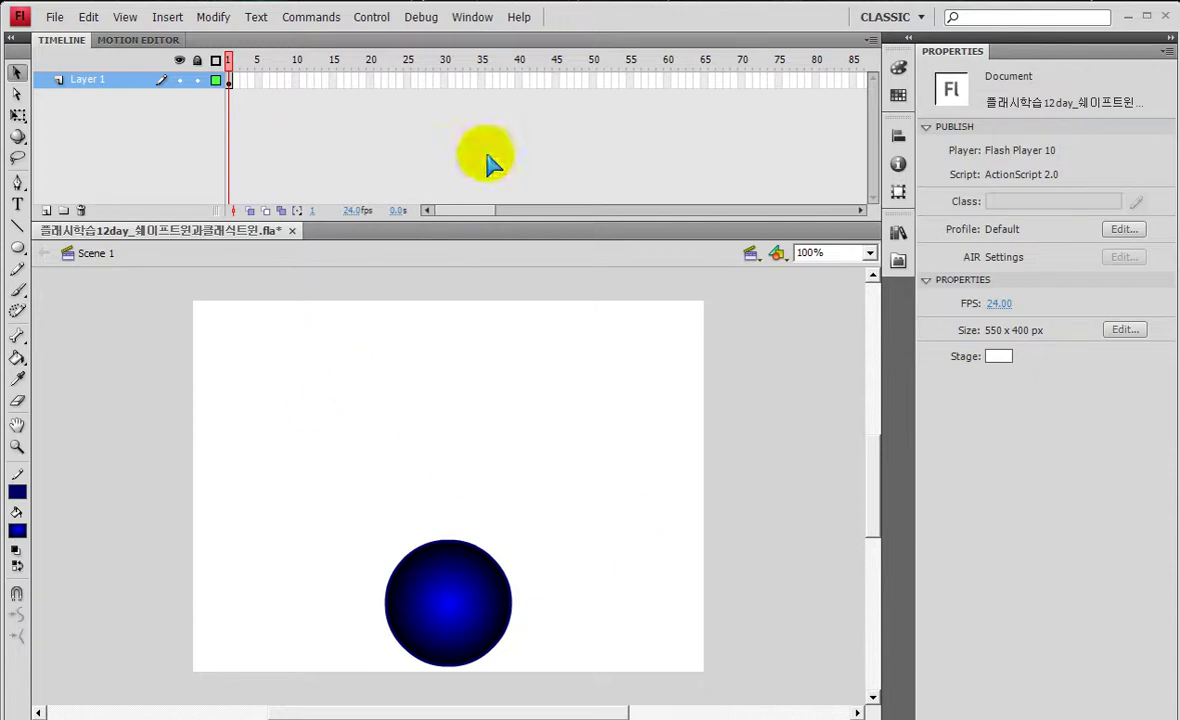
Insert a keyframe at frame 50 of Layer 1 and deselect the circle
{"action": "left_click", "coordinate": [592, 80]}
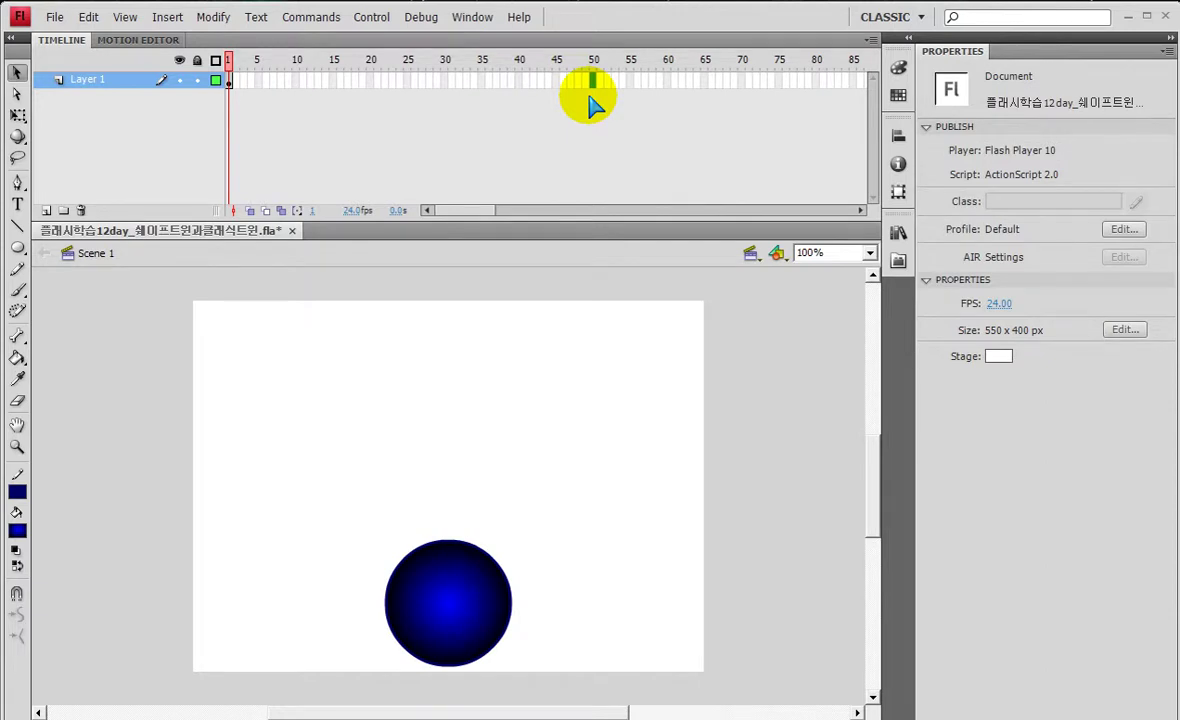
{"action": "key", "text": "F5"}
{"action": "left_click", "coordinate": [556, 398]}
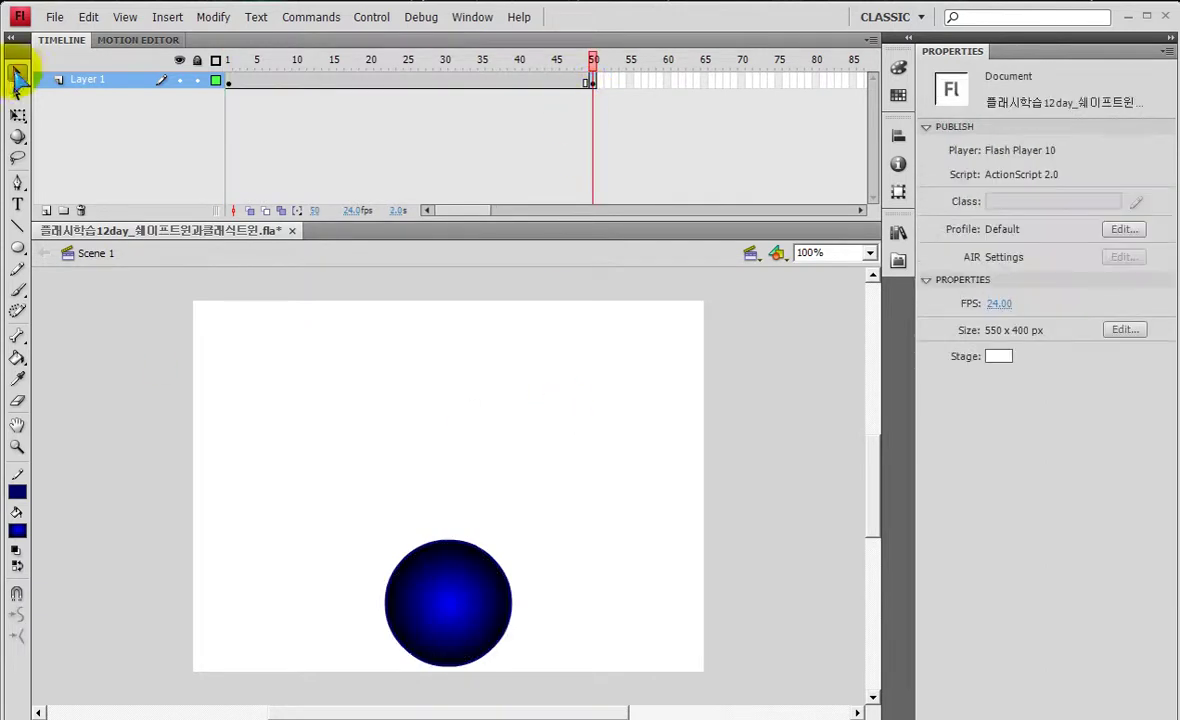
Change the stroke and fill of the frame 50 circle to the red radial gradient
{"action": "double_click", "coordinate": [476, 551]}
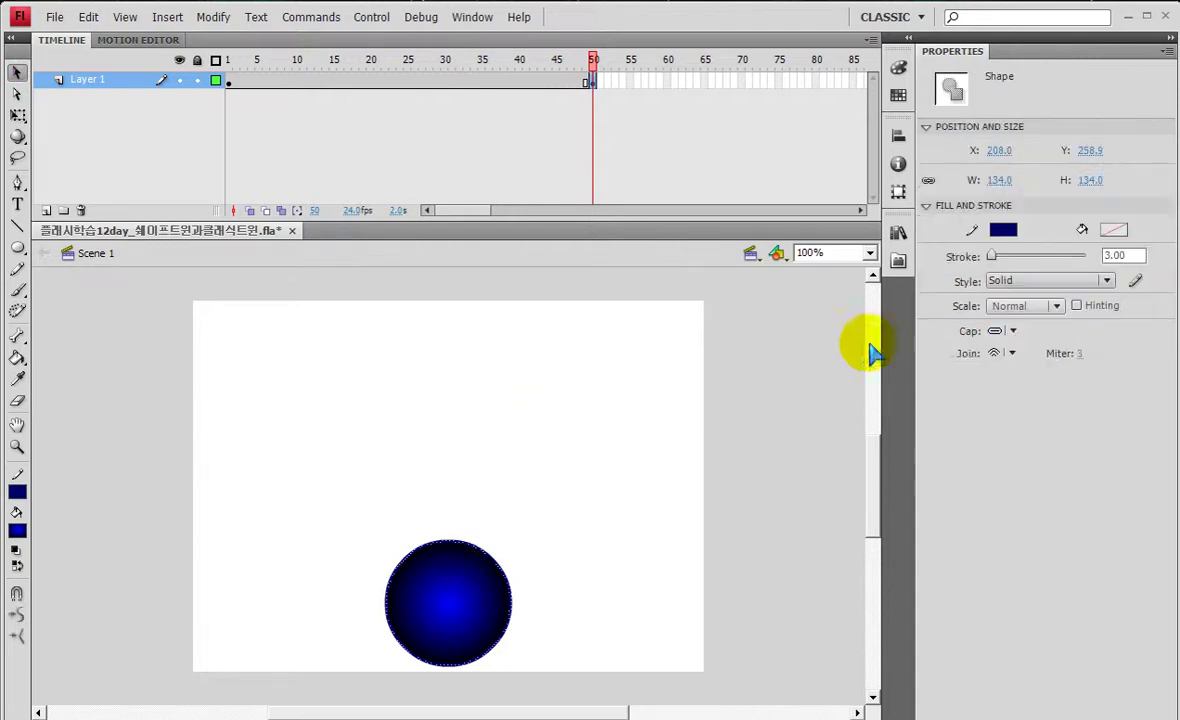
{"action": "left_click", "coordinate": [1004, 230]}
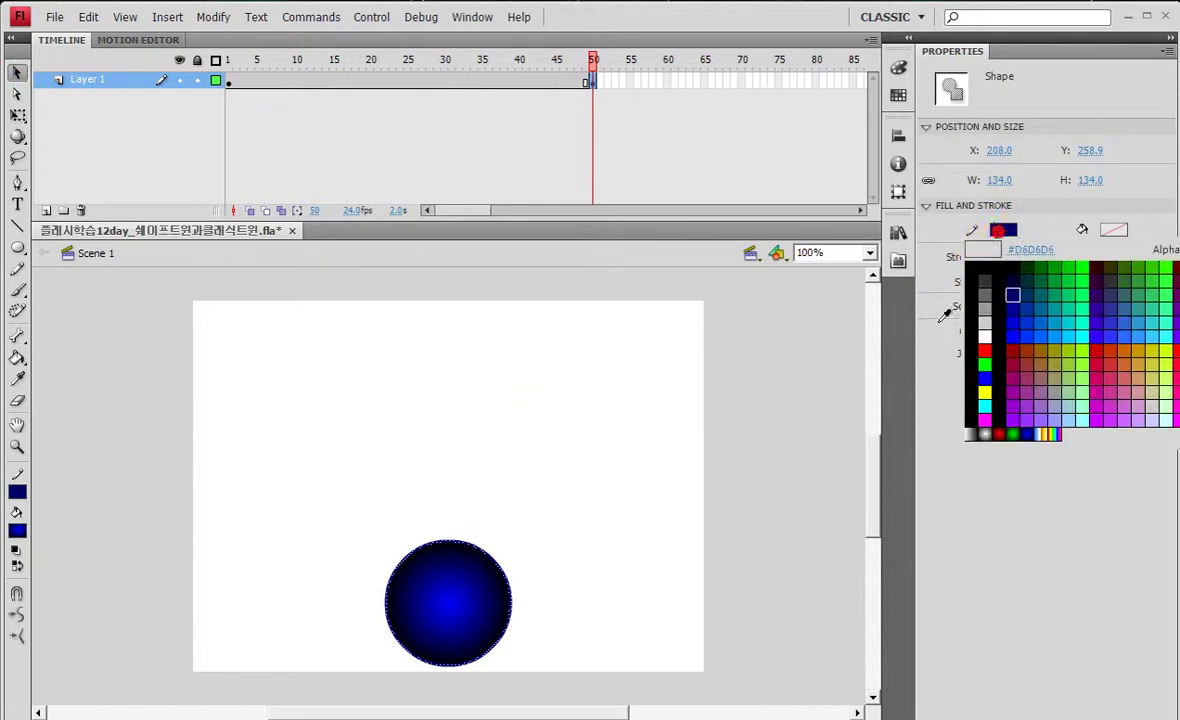
{"action": "left_click", "coordinate": [999, 434]}
{"action": "left_click", "coordinate": [572, 535]}
{"action": "left_click", "coordinate": [456, 569]}
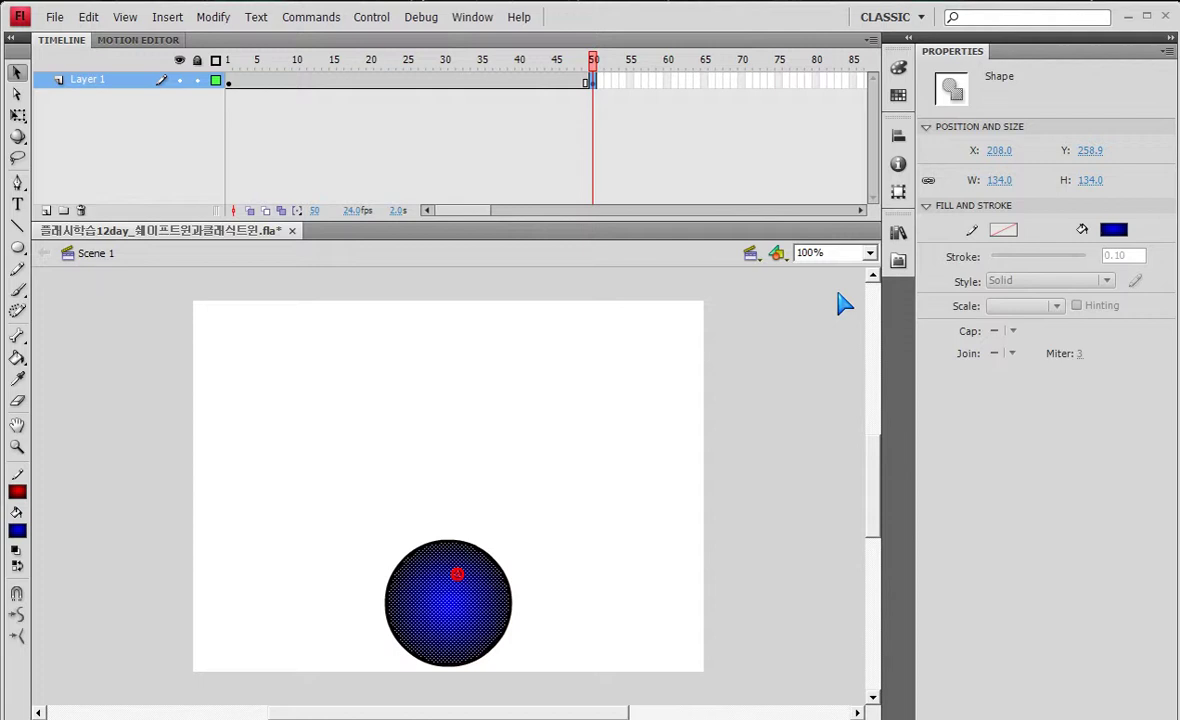
{"action": "left_click", "coordinate": [1112, 231]}
{"action": "left_click", "coordinate": [995, 437]}
{"action": "left_click", "coordinate": [562, 414]}
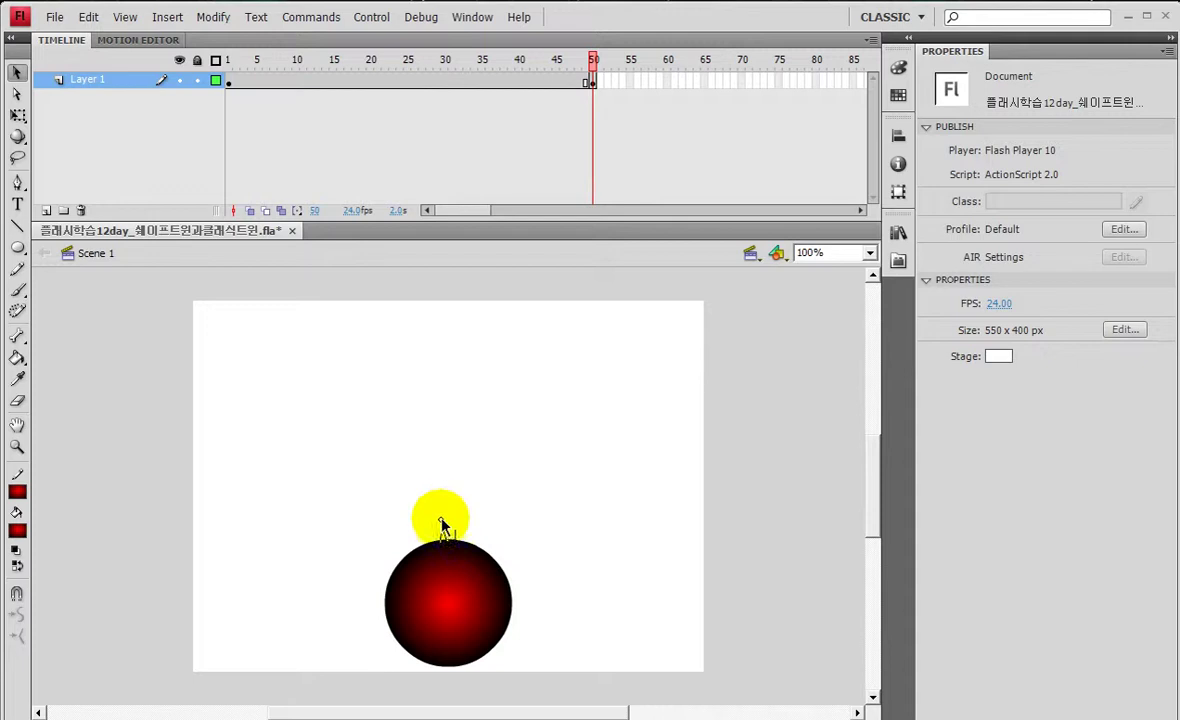
Reshape the red circle's outline with an upper-left bulge, a lower-right notch, a lower-left indentation and an upper-right spike
{"action": "left_click", "coordinate": [17, 447]}
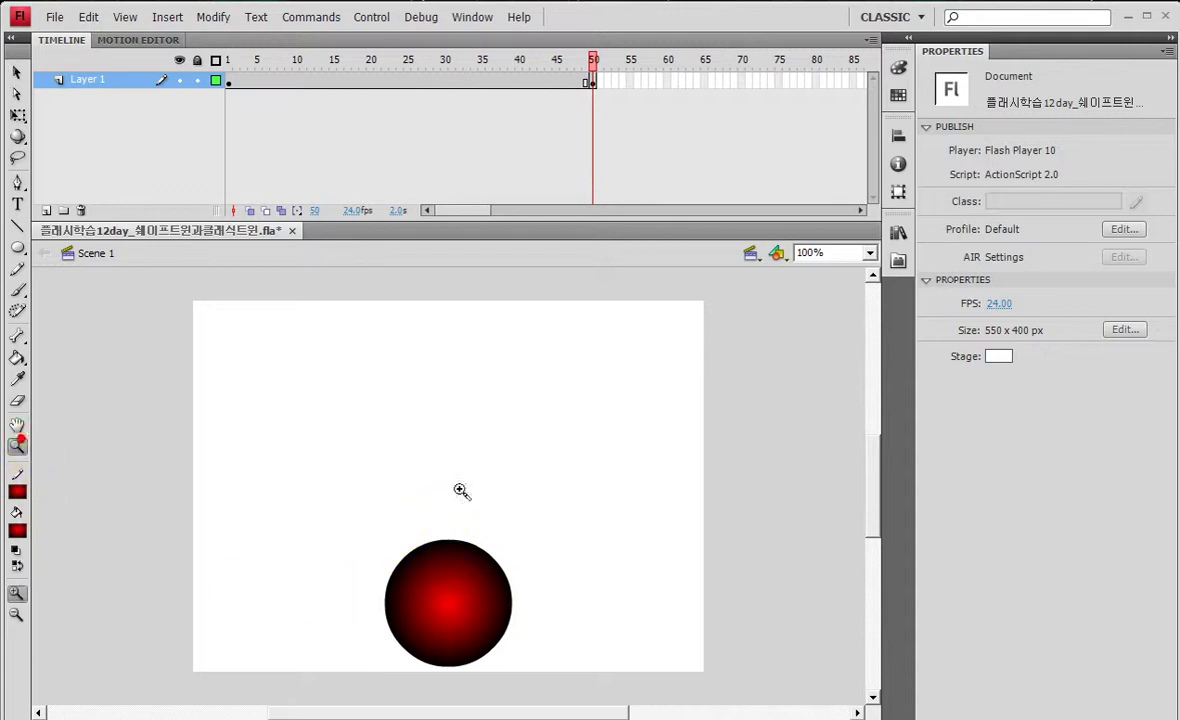
{"action": "left_click", "coordinate": [407, 466]}
{"action": "left_click", "coordinate": [16, 72]}
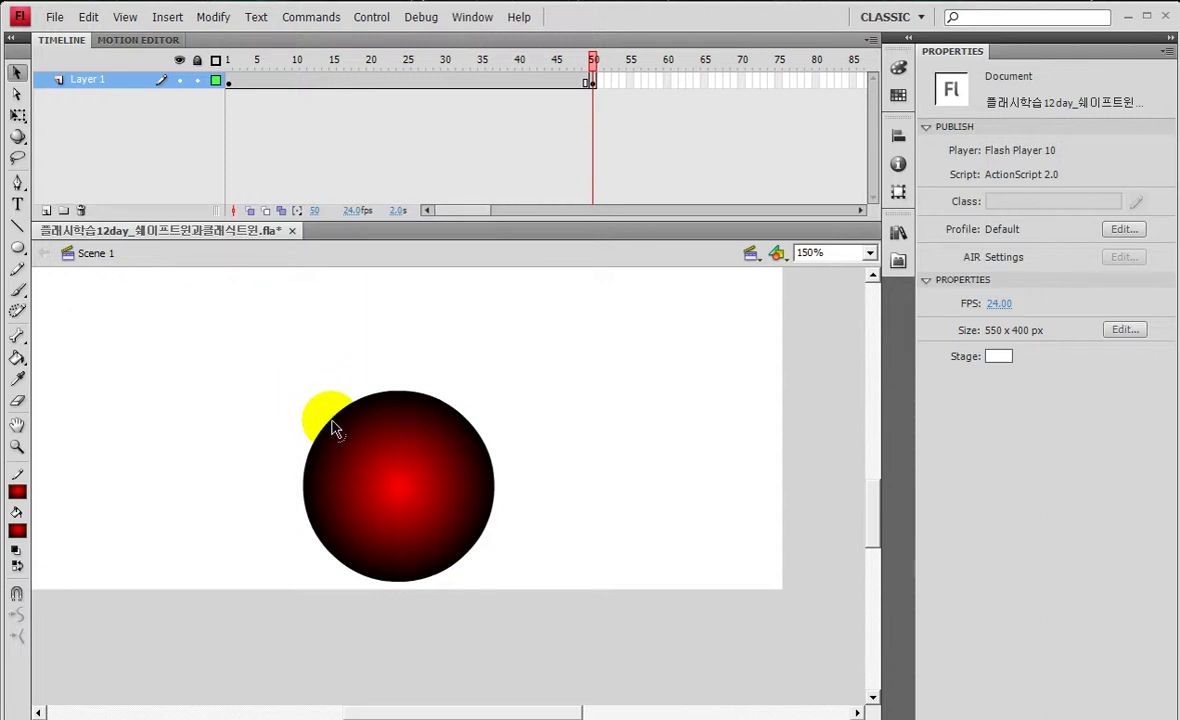
{"action": "left_click_drag", "start_coordinate": [331, 416], "coordinate": [292, 380]}
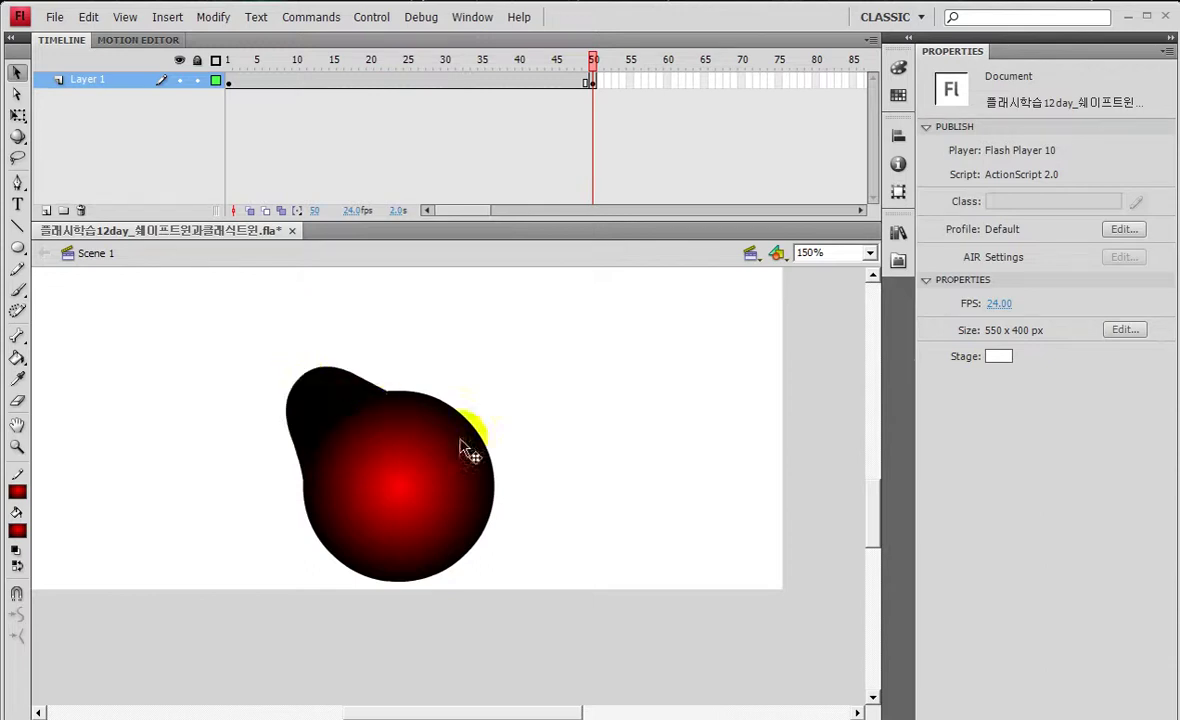
{"action": "left_click_drag", "start_coordinate": [475, 551], "coordinate": [452, 528]}
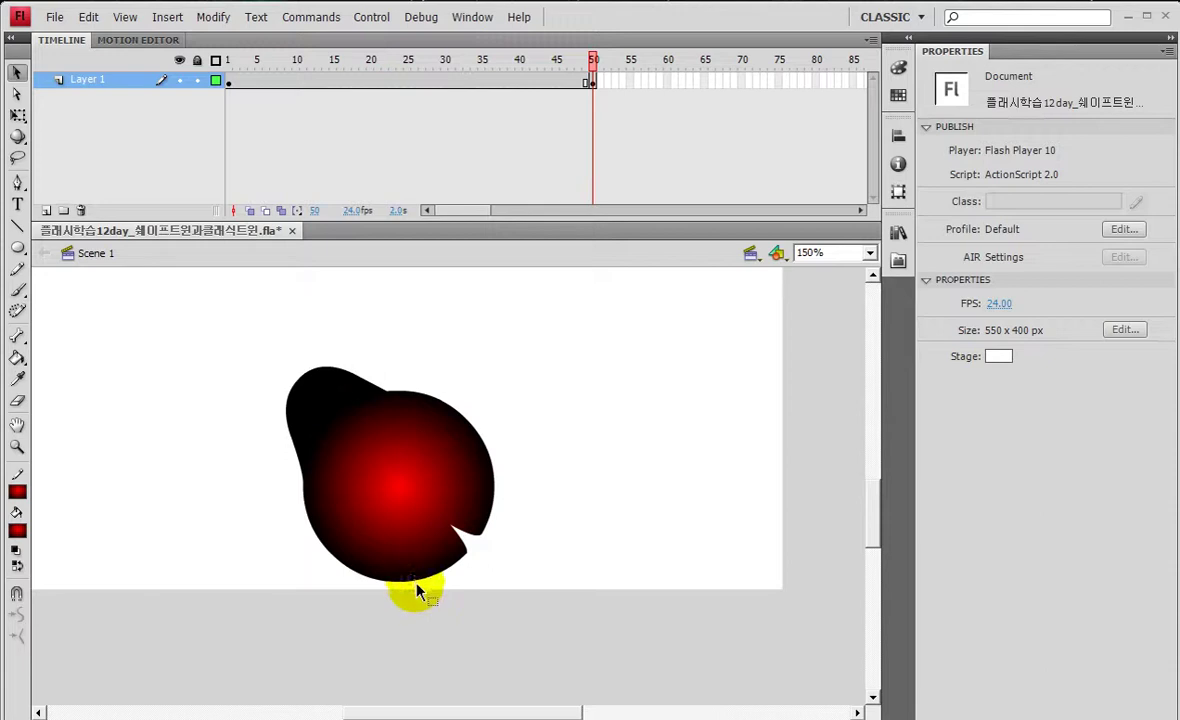
{"action": "left_click_drag", "start_coordinate": [353, 571], "coordinate": [370, 550]}
{"action": "left_click", "coordinate": [468, 420]}
{"action": "left_click", "coordinate": [495, 408]}
{"action": "left_click", "coordinate": [470, 422]}
{"action": "left_click_drag", "start_coordinate": [470, 424], "coordinate": [508, 463]}
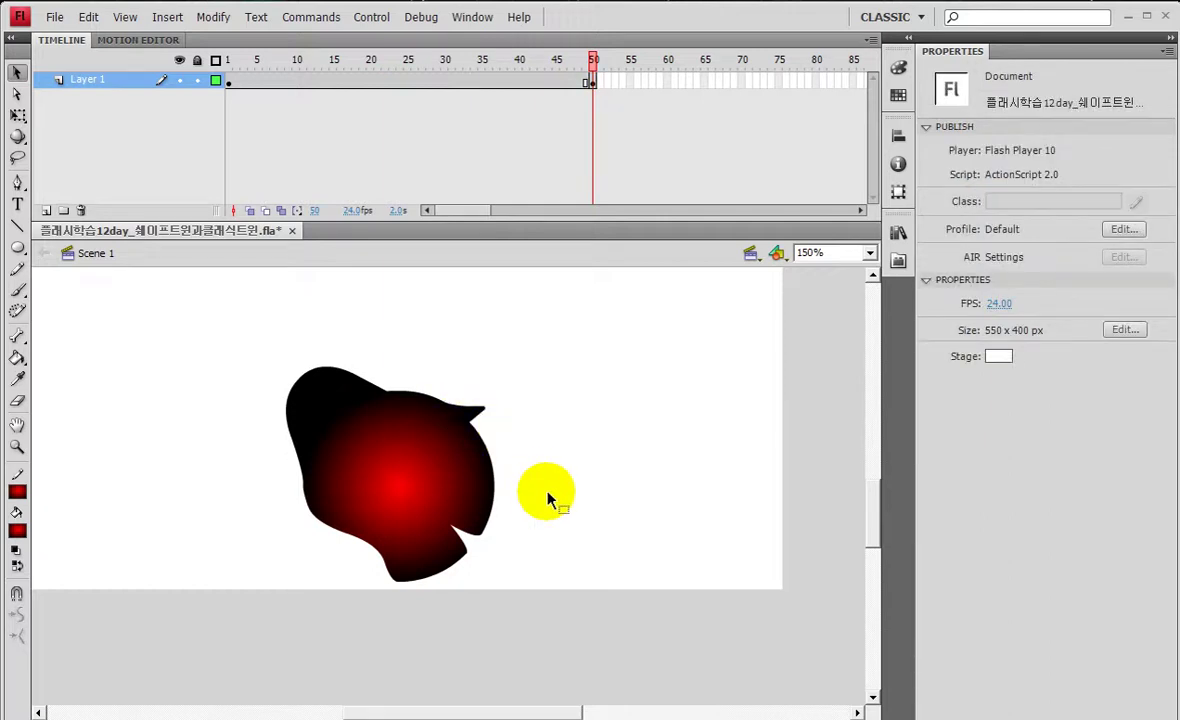
Create a shape tween between the blue circle at frame 1 and the red shape at frame 50 on Layer 1
{"action": "left_click", "coordinate": [229, 80]}
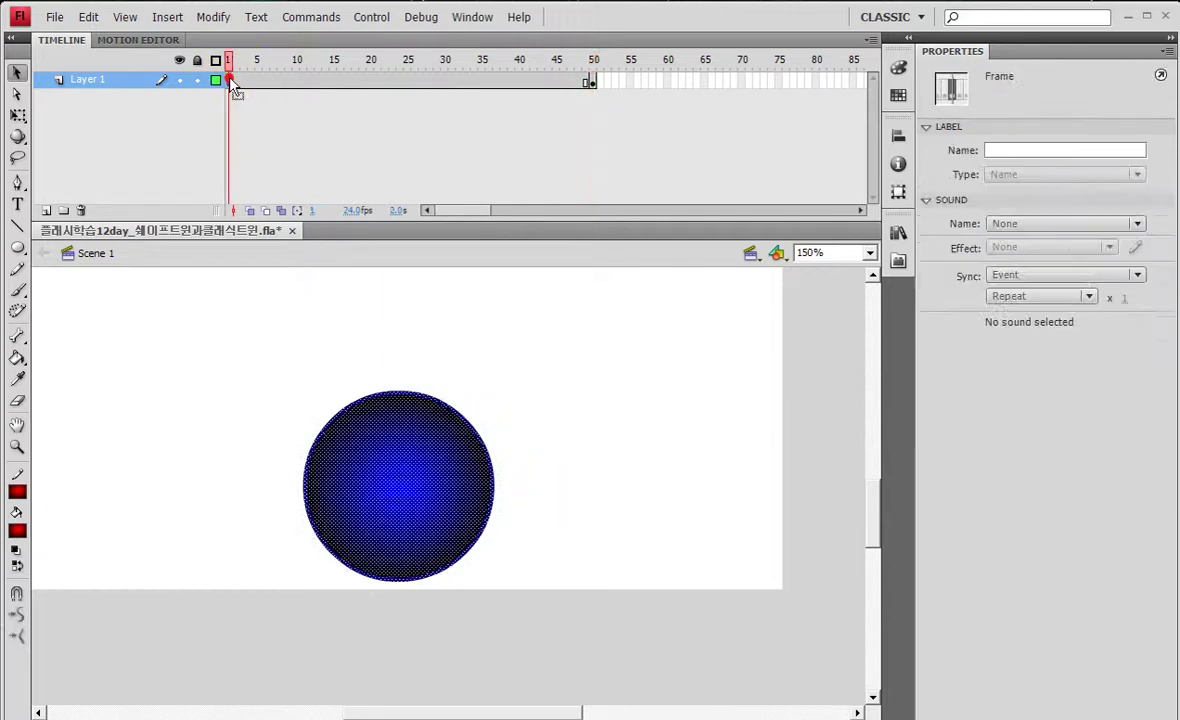
{"action": "left_click", "coordinate": [592, 81]}
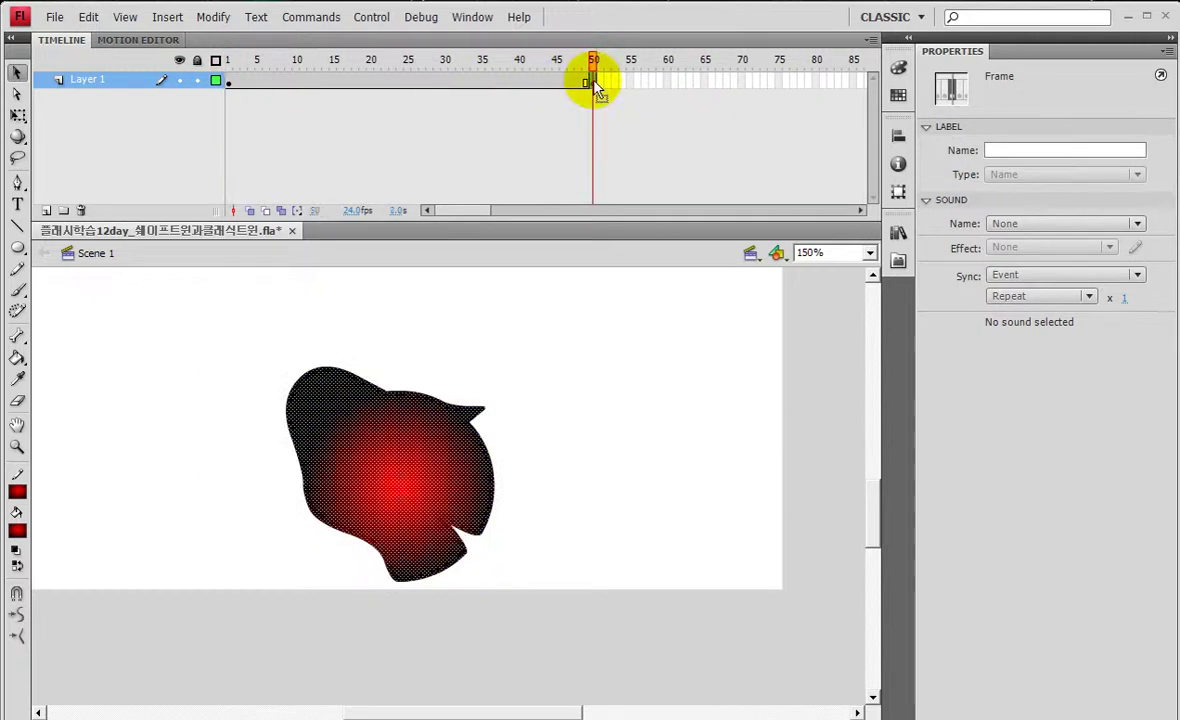
{"action": "left_click", "coordinate": [370, 160]}
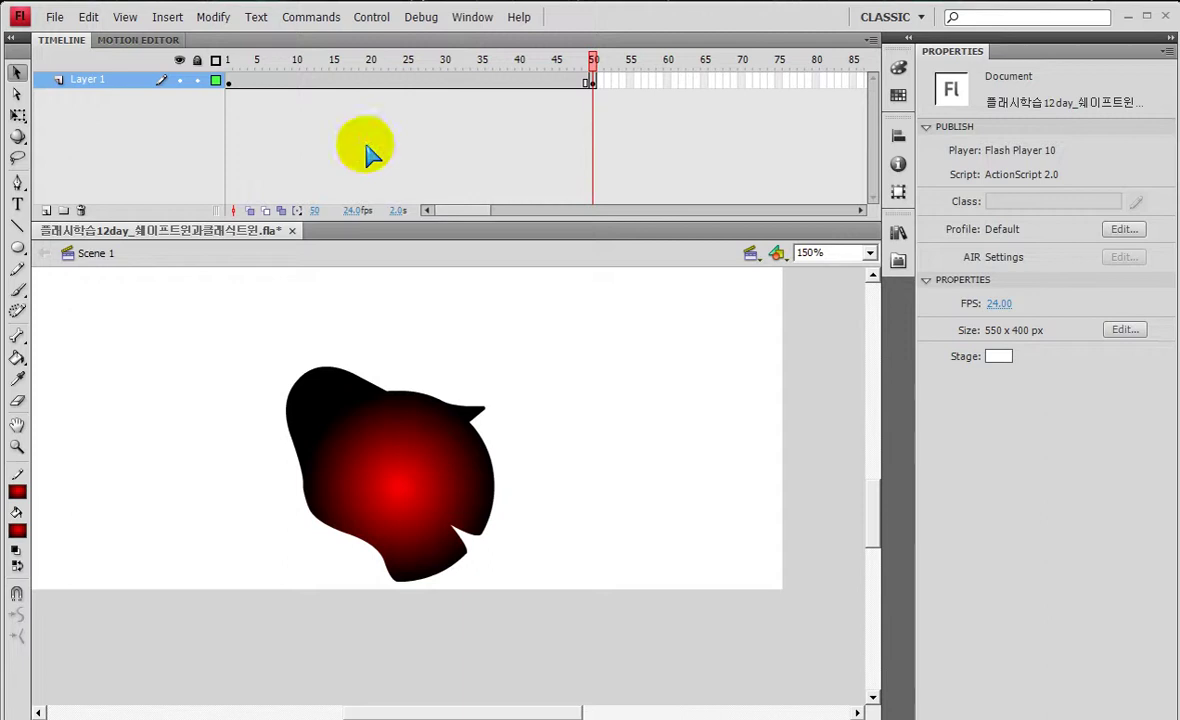
{"action": "right_click", "coordinate": [391, 82]}
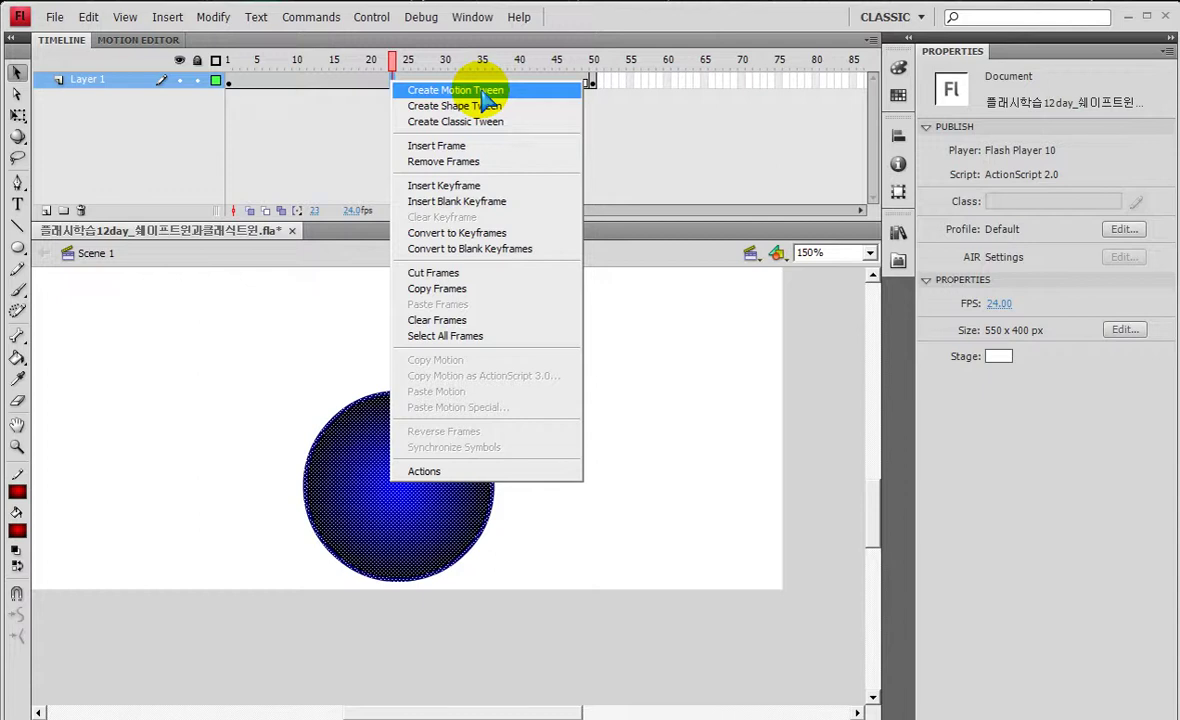
{"action": "left_click", "coordinate": [425, 106]}
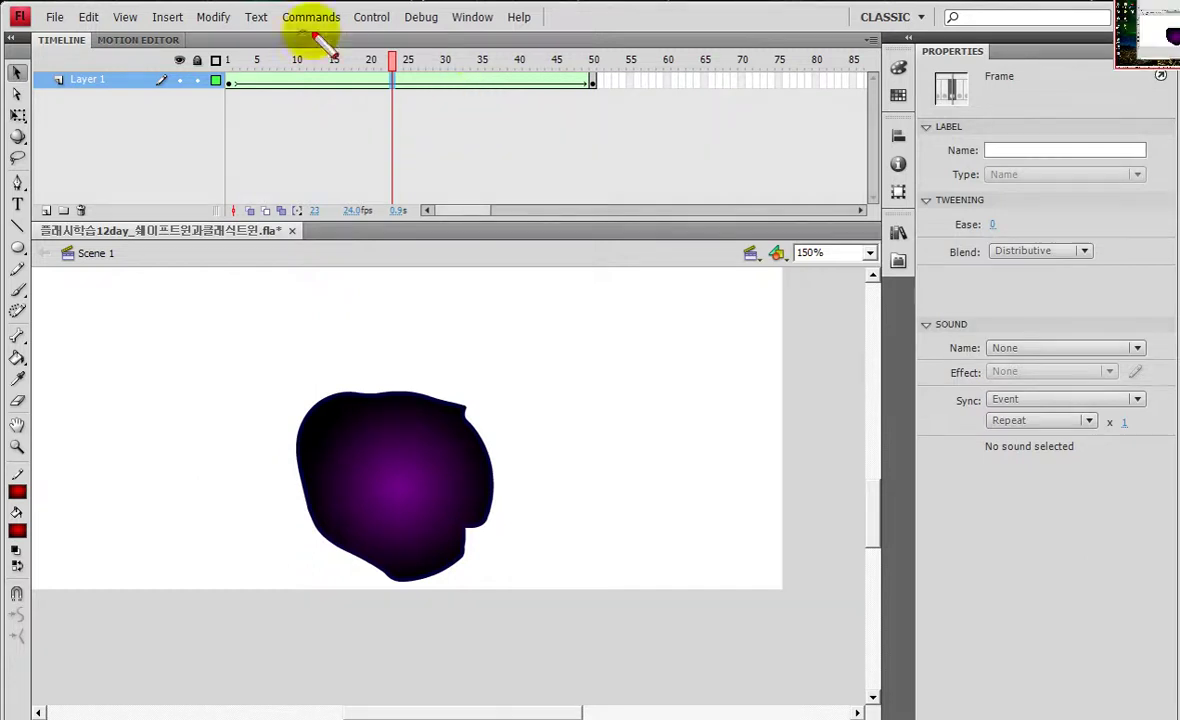
{"action": "left_click_drag", "start_coordinate": [237, 97], "coordinate": [563, 102]}
{"action": "mouse_move", "coordinate": [588, 100]}
{"action": "left_mouse_down"}
{"action": "mouse_move", "coordinate": [488, 64]}
{"action": "mouse_move", "coordinate": [201, 56]}
{"action": "left_mouse_up"}
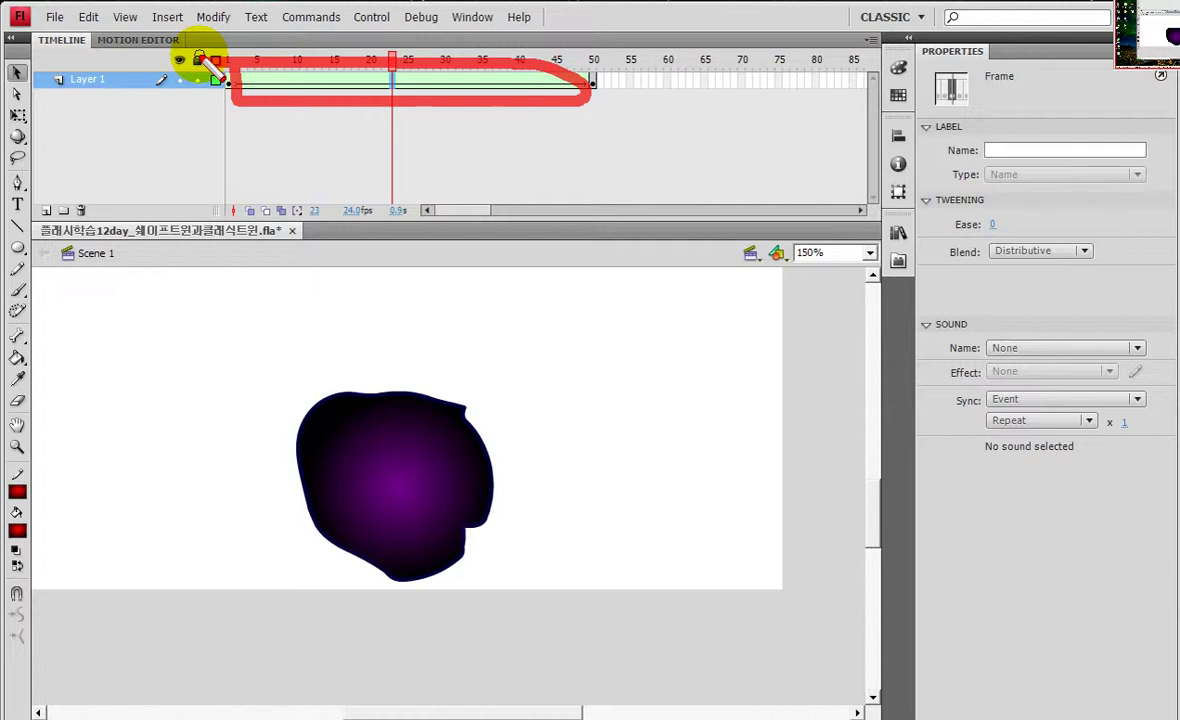
{"action": "key", "text": "Escape"}
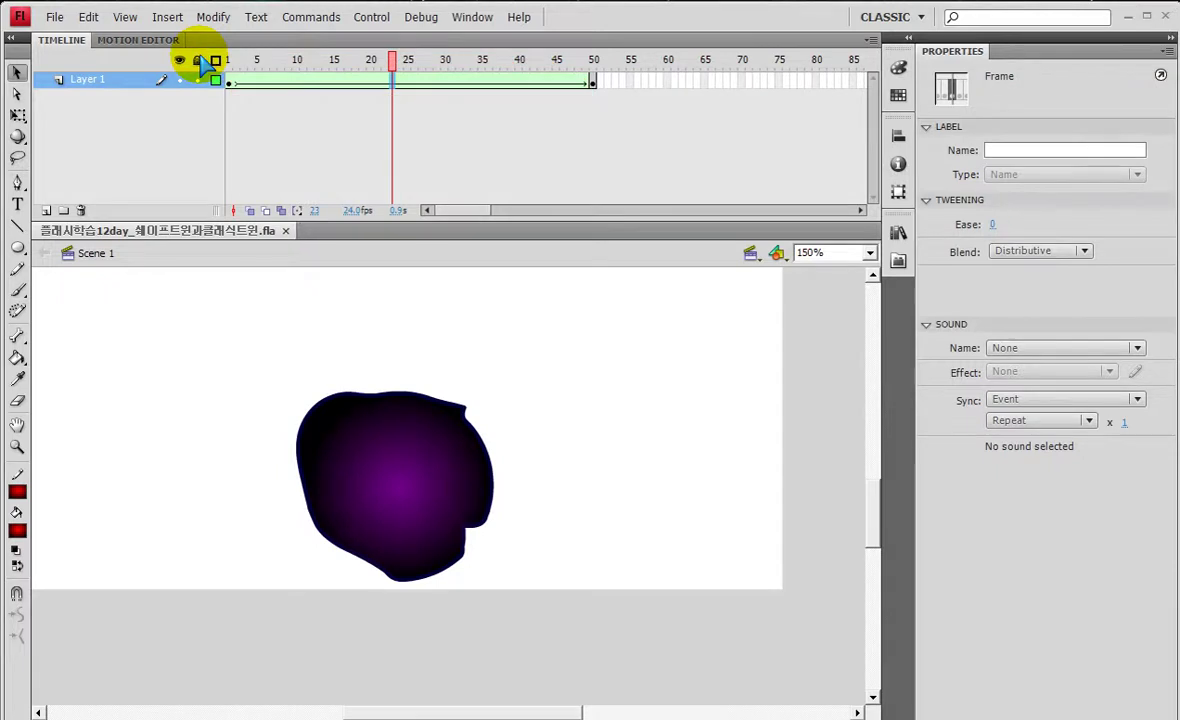
Test the movie to preview the shape tween, and close the preview
{"action": "key", "text": "ctrl+Return"}
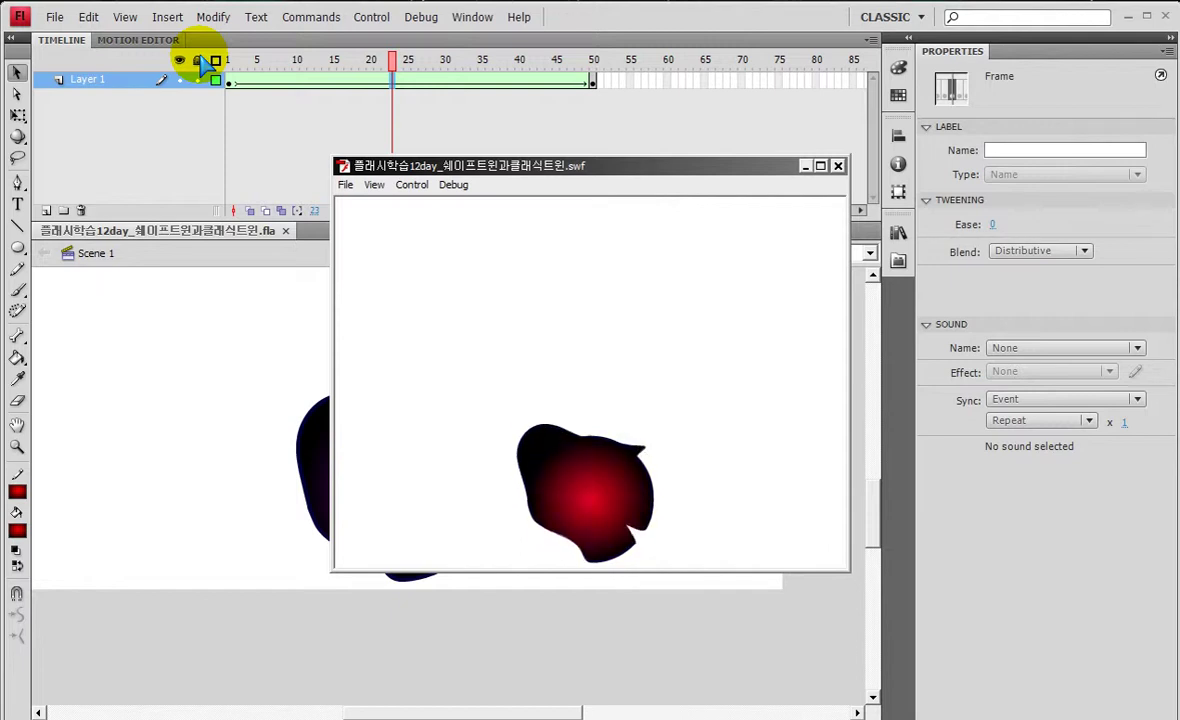
{"action": "left_click", "coordinate": [843, 167]}
Lock Layer 1 and add a new layer above it
{"action": "left_click", "coordinate": [196, 79]}
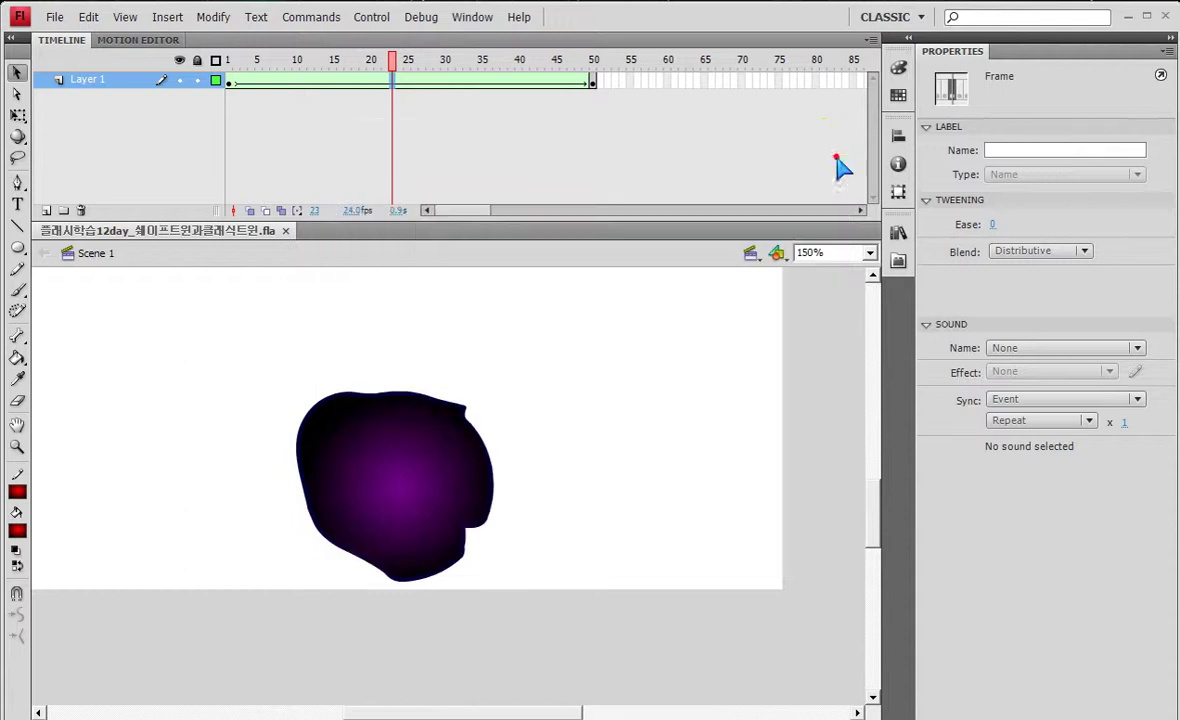
{"action": "left_click", "coordinate": [46, 210]}
{"action": "left_click_drag", "start_coordinate": [273, 417], "coordinate": [300, 453]}
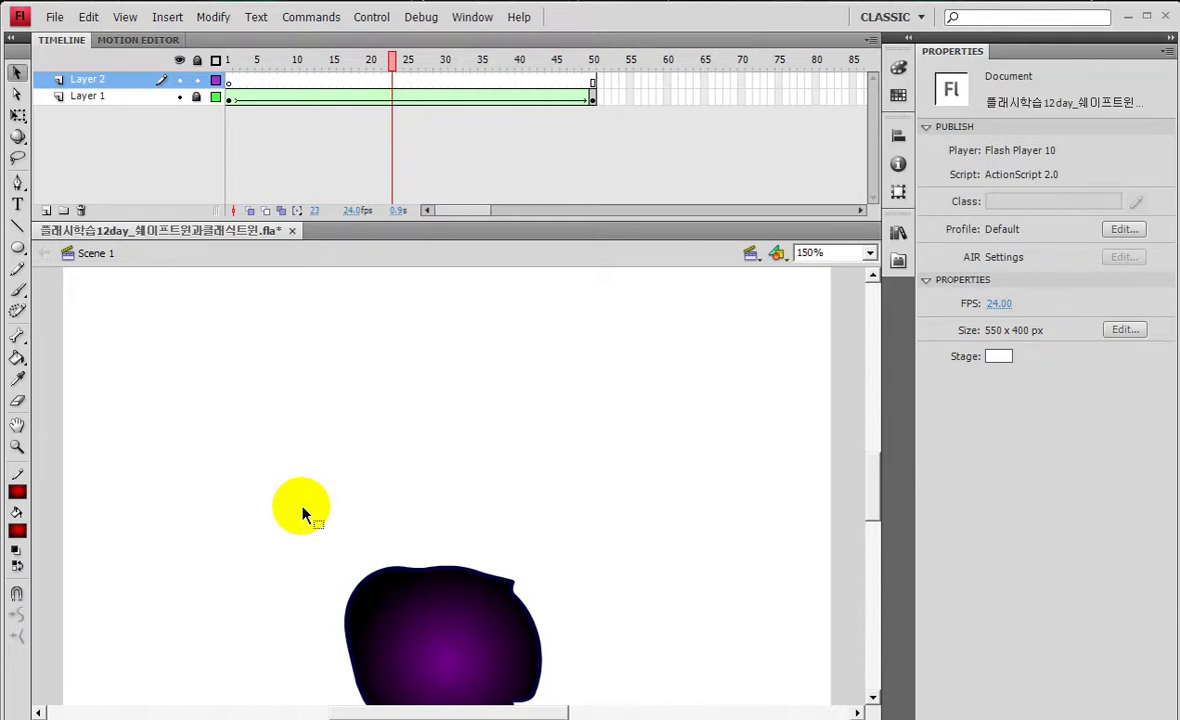
{"action": "key", "text": "ctrl+minus"}
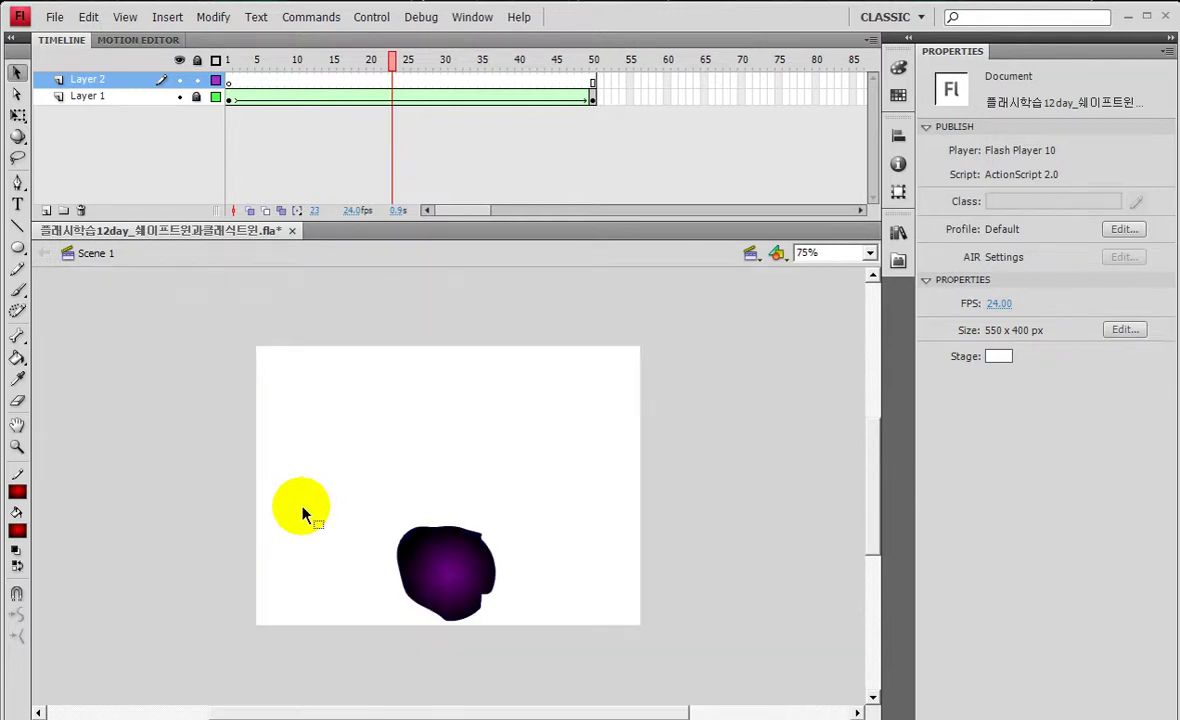
Compare the shapes on Layer 1 at keyframes 1 and 50
{"action": "left_click", "coordinate": [231, 98]}
{"action": "left_click", "coordinate": [593, 97]}
{"action": "left_click", "coordinate": [594, 99]}
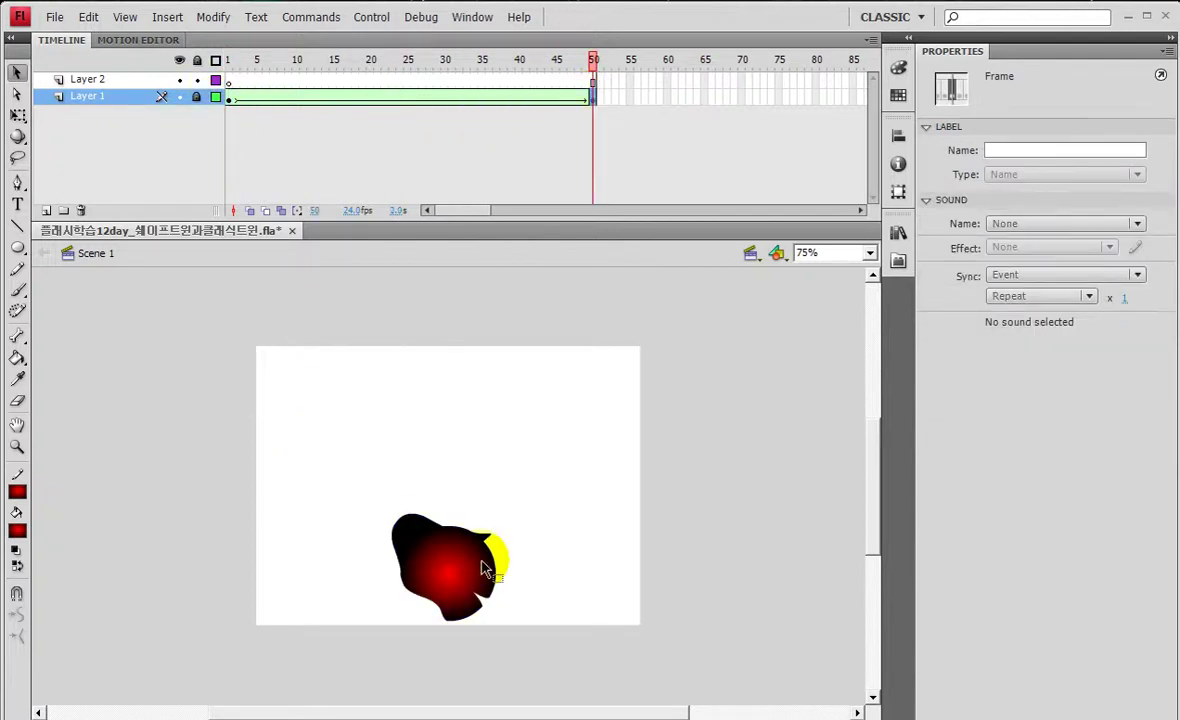
{"action": "left_click", "coordinate": [230, 98]}
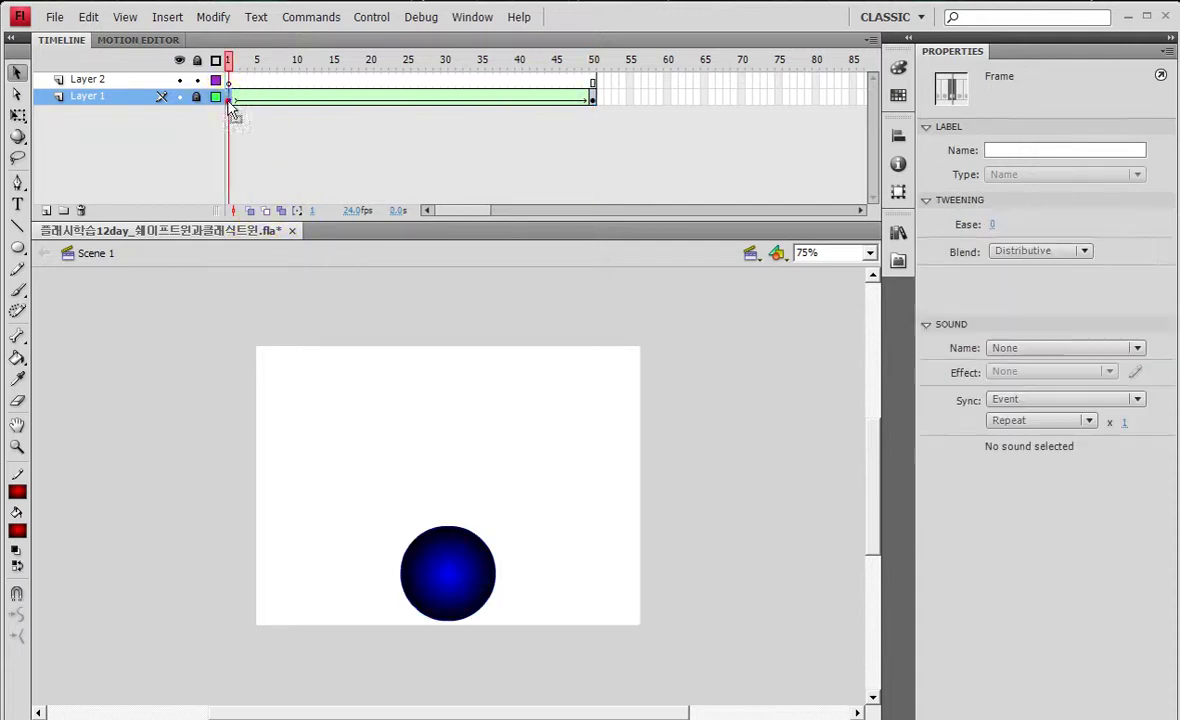
{"action": "left_click", "coordinate": [593, 100]}
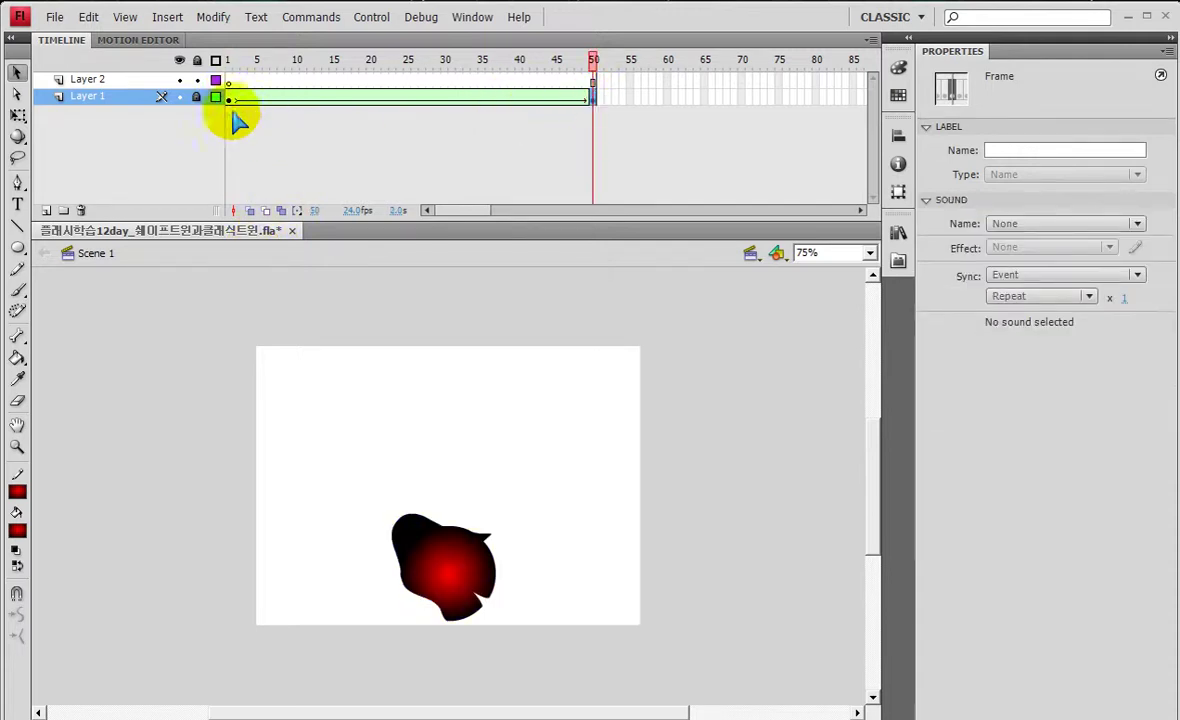
{"action": "left_click", "coordinate": [229, 99]}
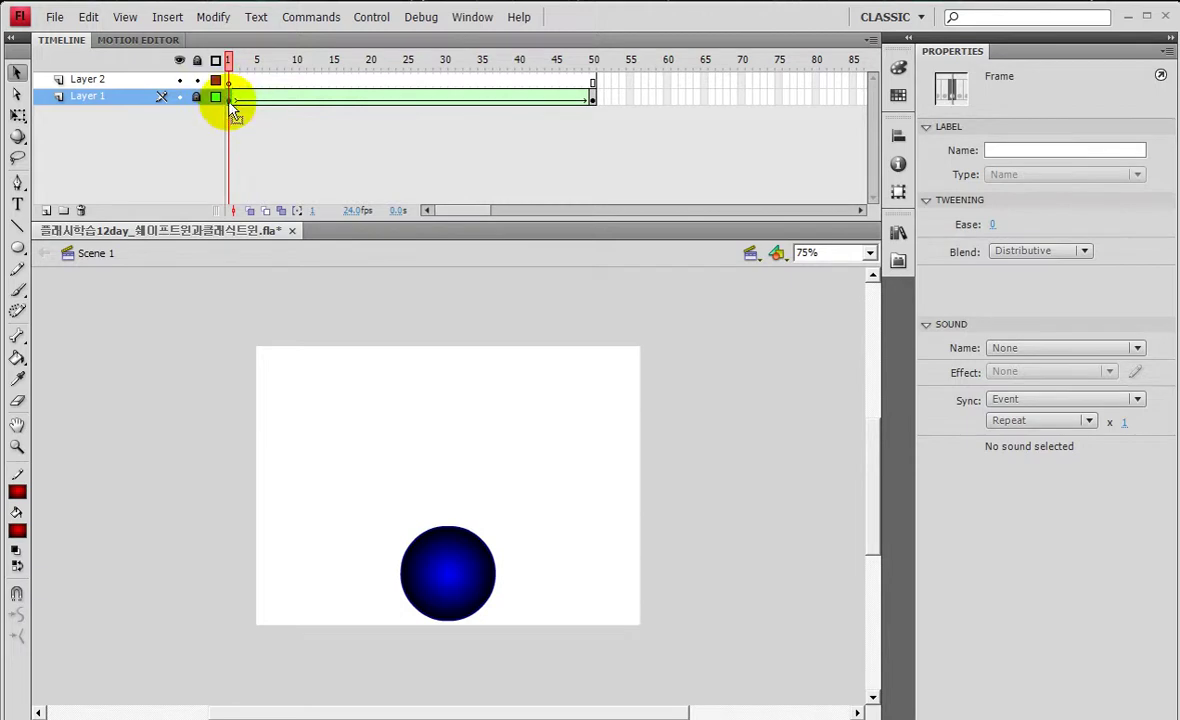
Draw a red radial-gradient circle about 125 px wide above the blue circle at frame 1 of Layer 2
{"action": "left_click", "coordinate": [229, 80]}
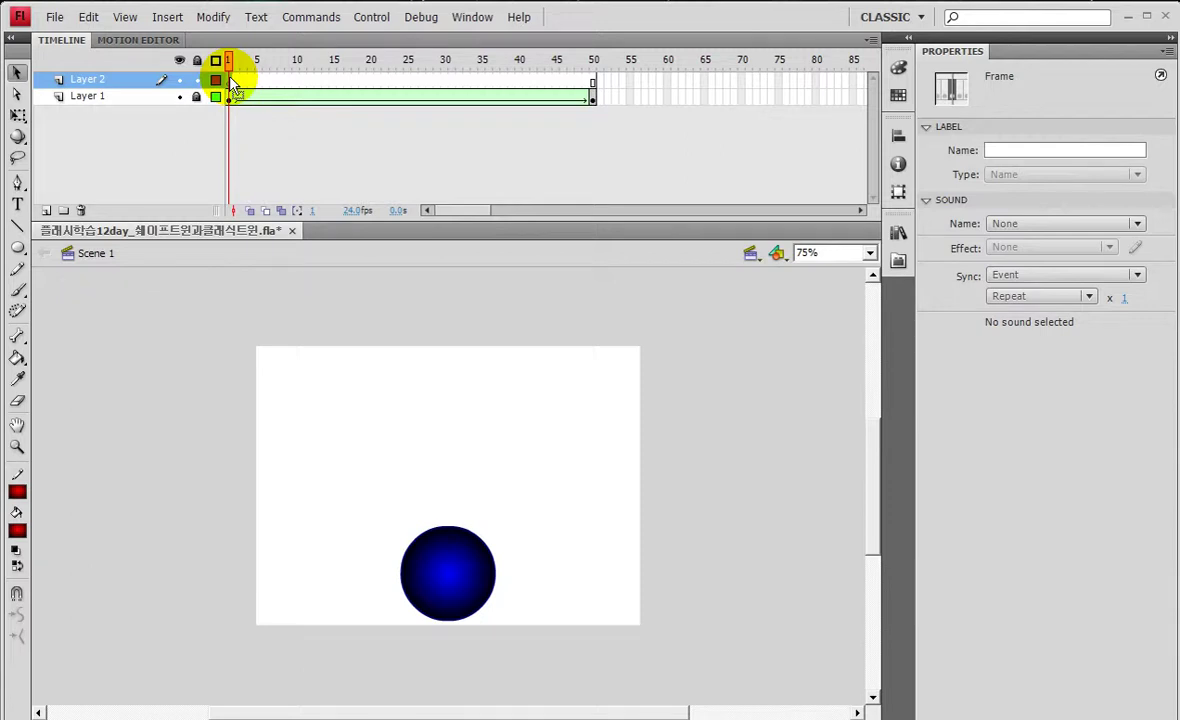
{"action": "left_click", "coordinate": [18, 247]}
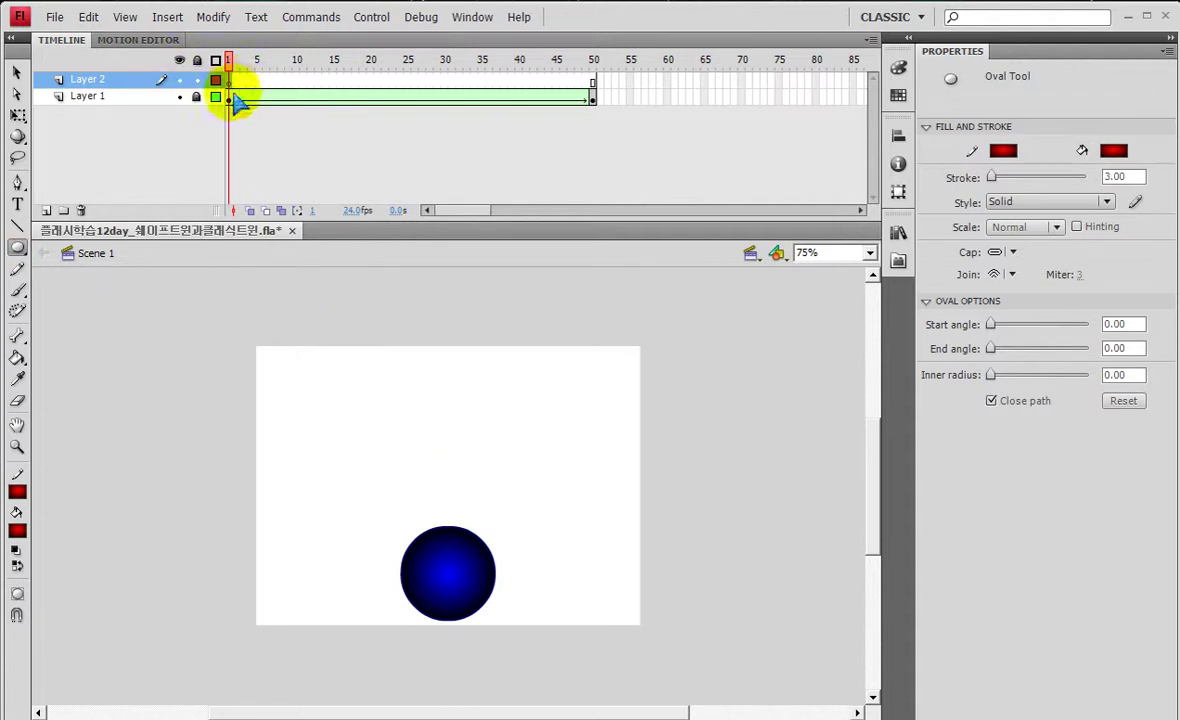
{"action": "mouse_move", "coordinate": [436, 429]}
{"action": "left_mouse_down"}
{"action": "mouse_move", "coordinate": [464, 490]}
{"action": "mouse_move", "coordinate": [450, 434]}
{"action": "left_mouse_up"}
Enlarge the red circle on Layer 2 to about 130 px and center it horizontally on the stage
{"action": "key", "text": "v"}
{"action": "left_click", "coordinate": [440, 452]}
{"action": "left_click", "coordinate": [18, 115]}
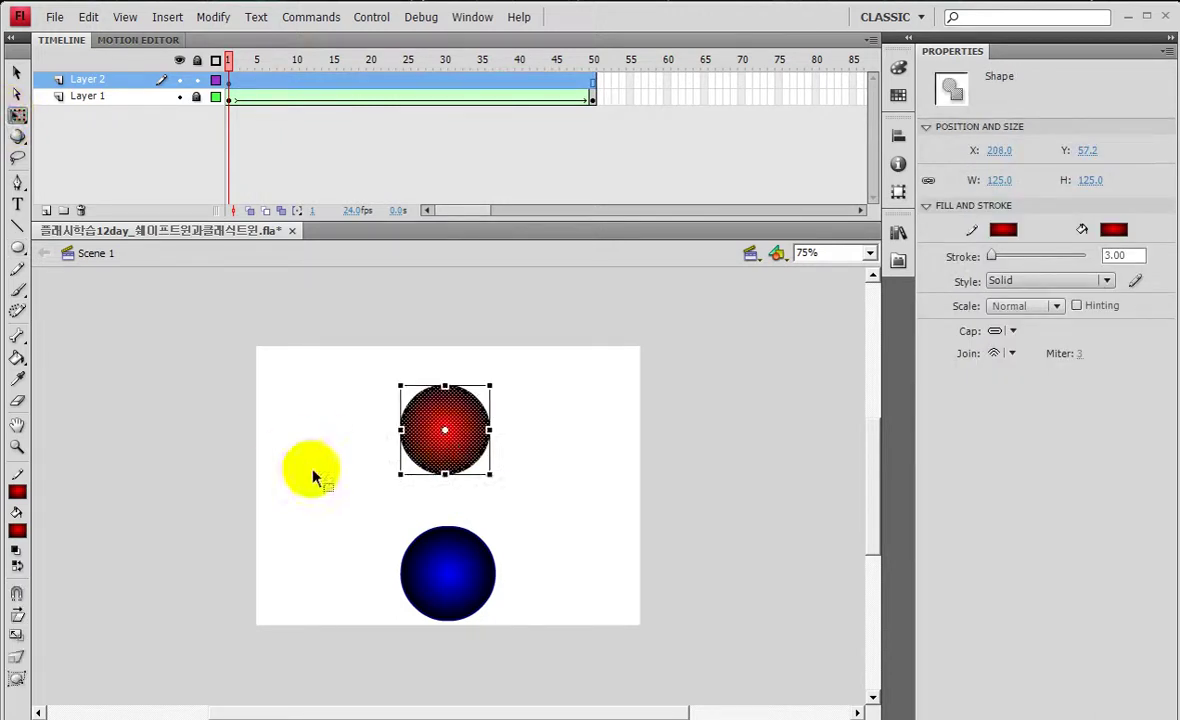
{"action": "left_click_drag", "start_coordinate": [398, 474], "coordinate": [395, 477]}
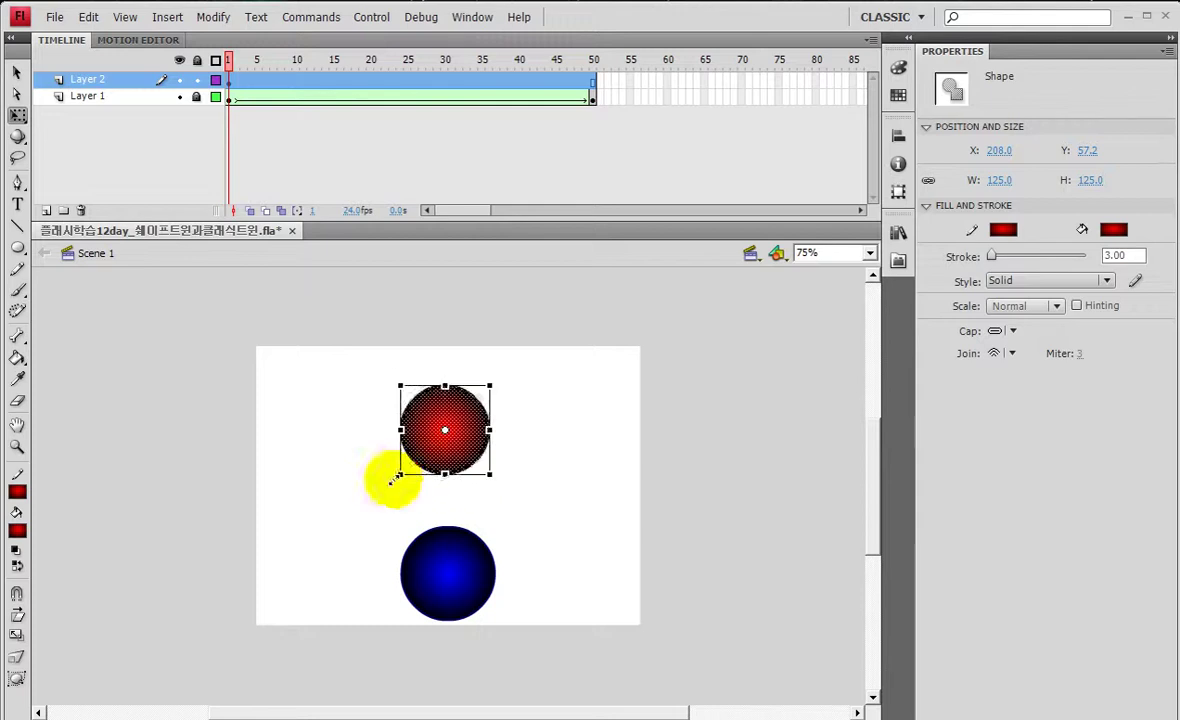
{"action": "left_click", "coordinate": [898, 134]}
{"action": "left_click", "coordinate": [725, 167]}
Convert the red circle to a Movie Clip symbol named 원
{"action": "key", "text": "F8"}
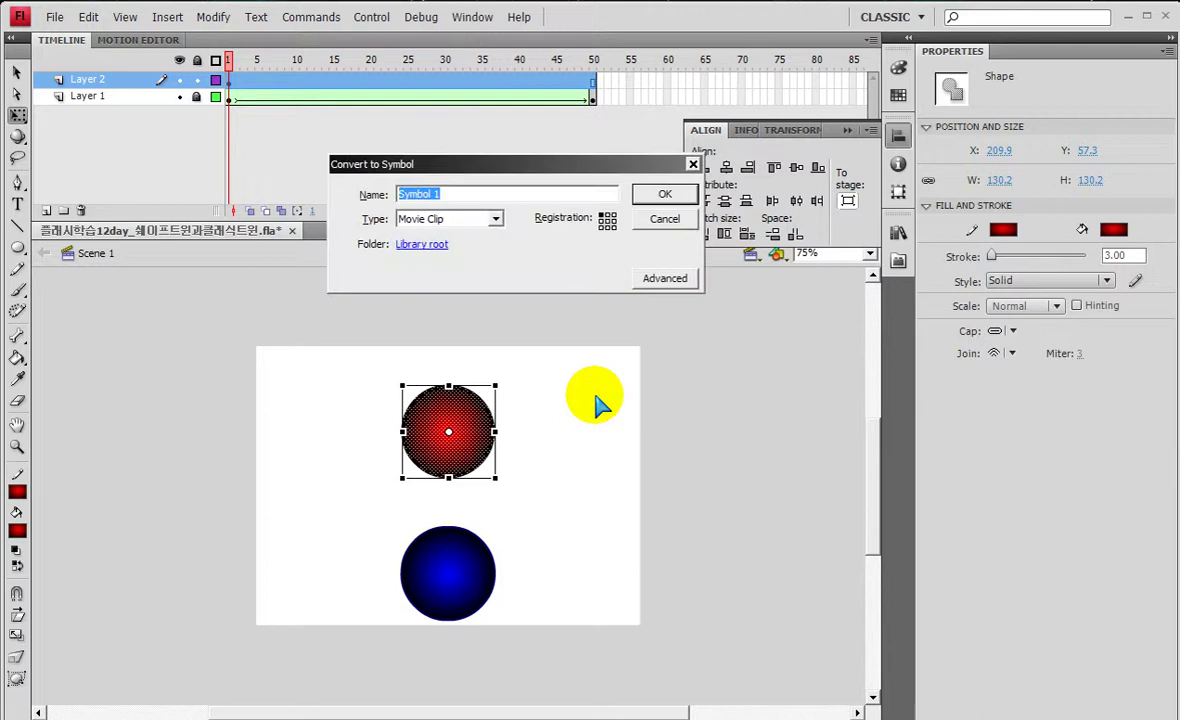
{"action": "left_click", "coordinate": [493, 219]}
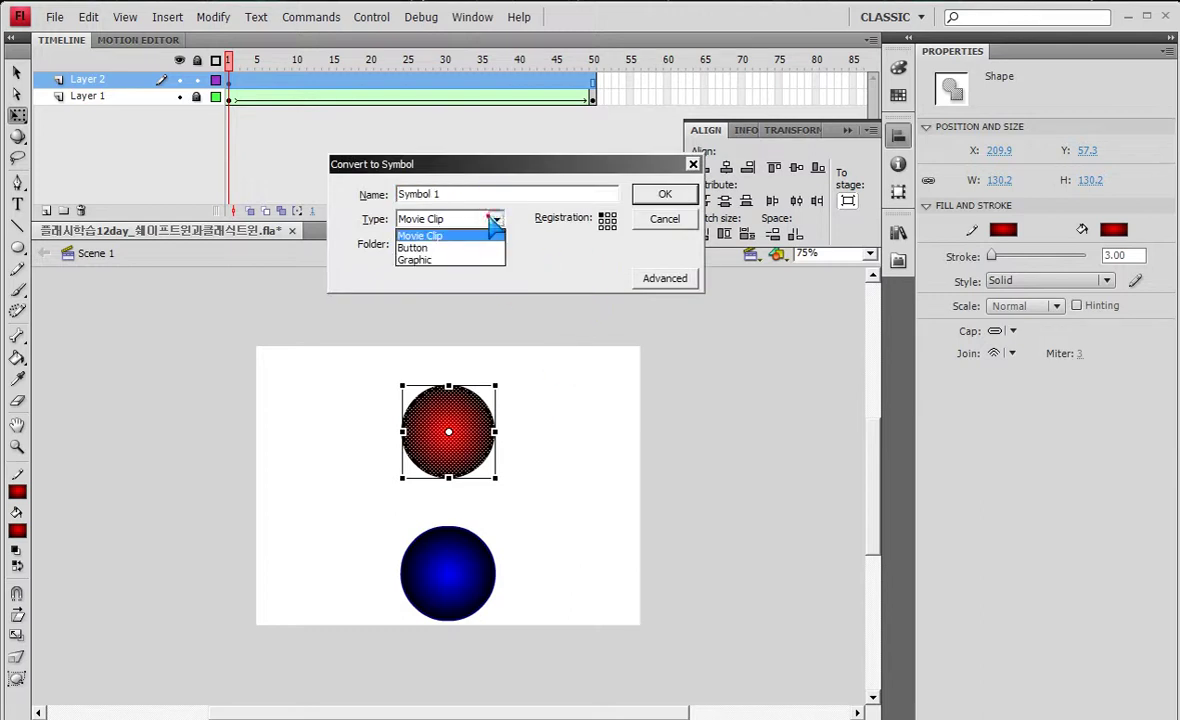
{"action": "left_click", "coordinate": [440, 236]}
{"action": "left_click", "coordinate": [456, 192]}
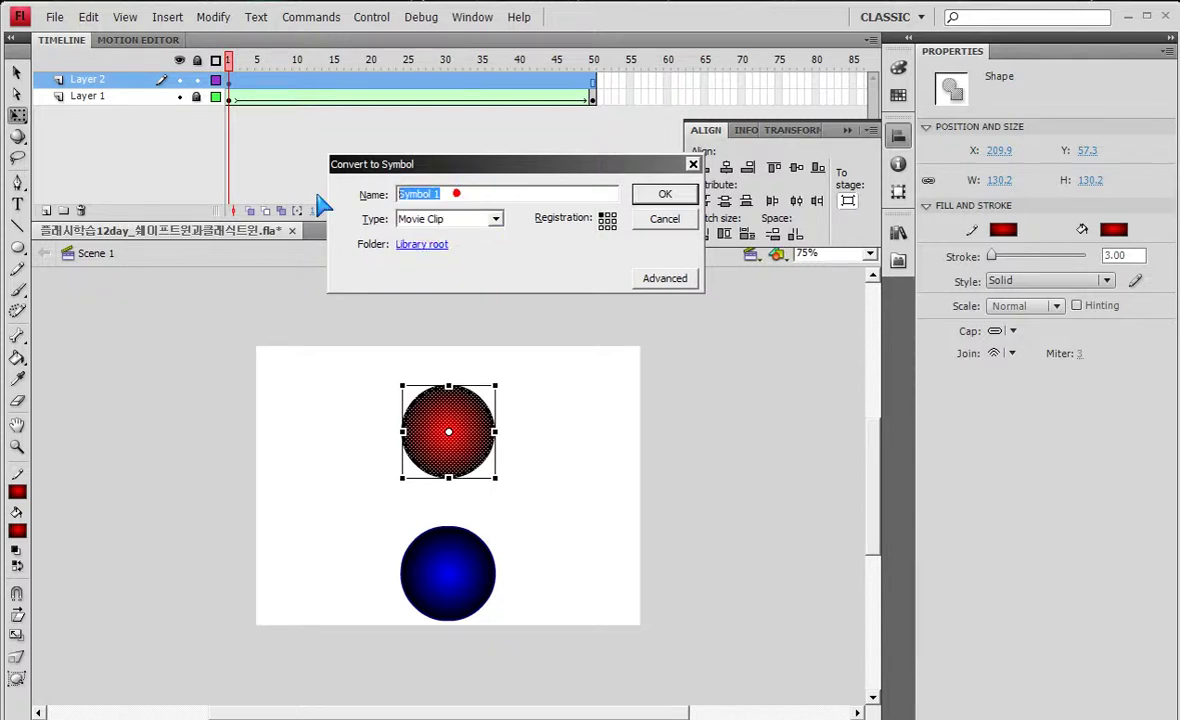
{"action": "type", "text": "원"}
{"action": "key", "text": "Return"}
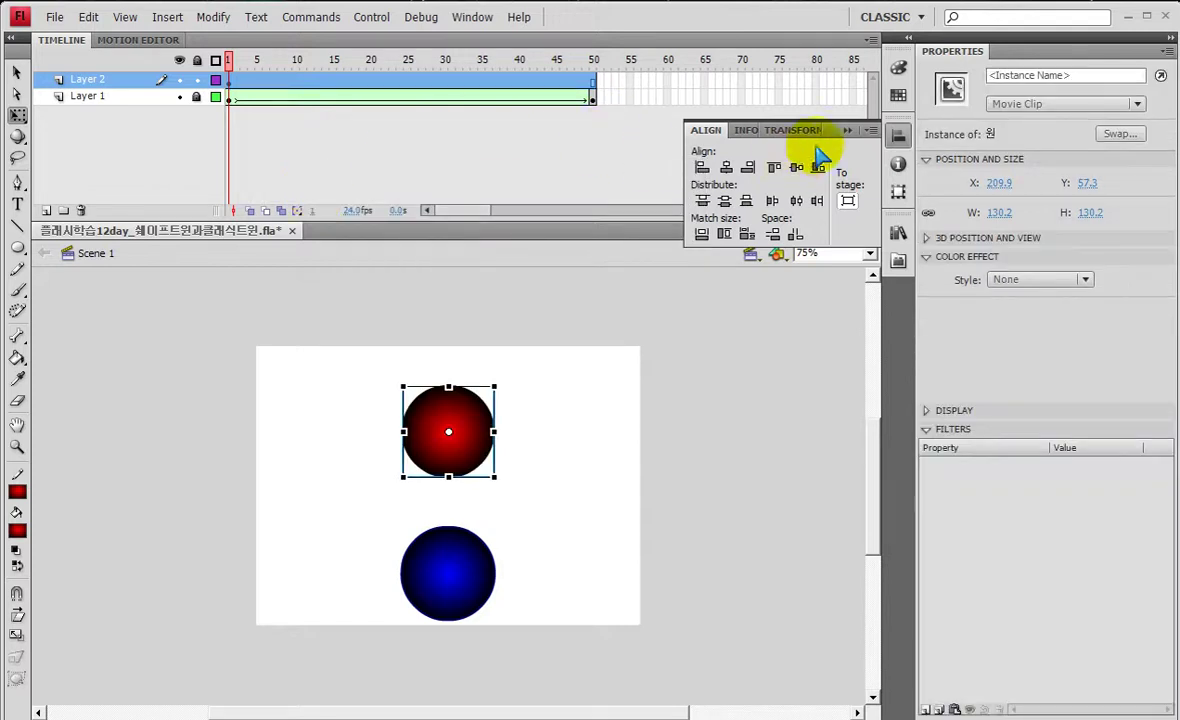
{"action": "left_click", "coordinate": [16, 73]}
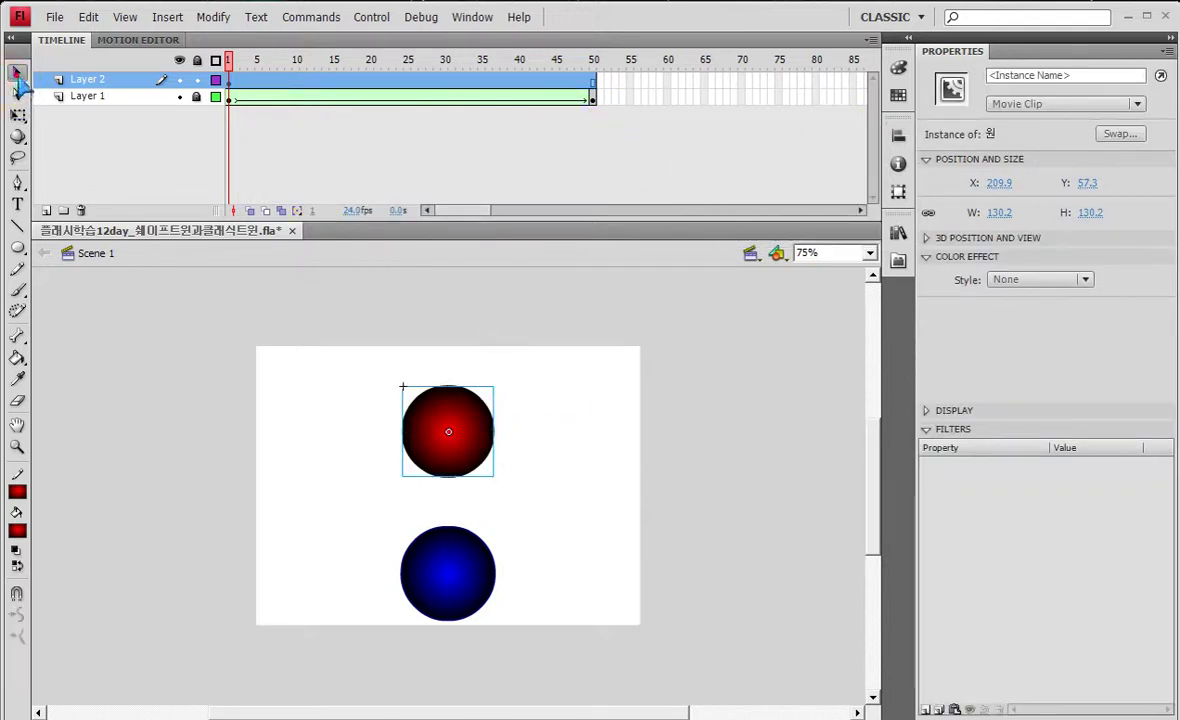
{"action": "left_click", "coordinate": [170, 310]}
{"action": "left_click", "coordinate": [445, 445]}
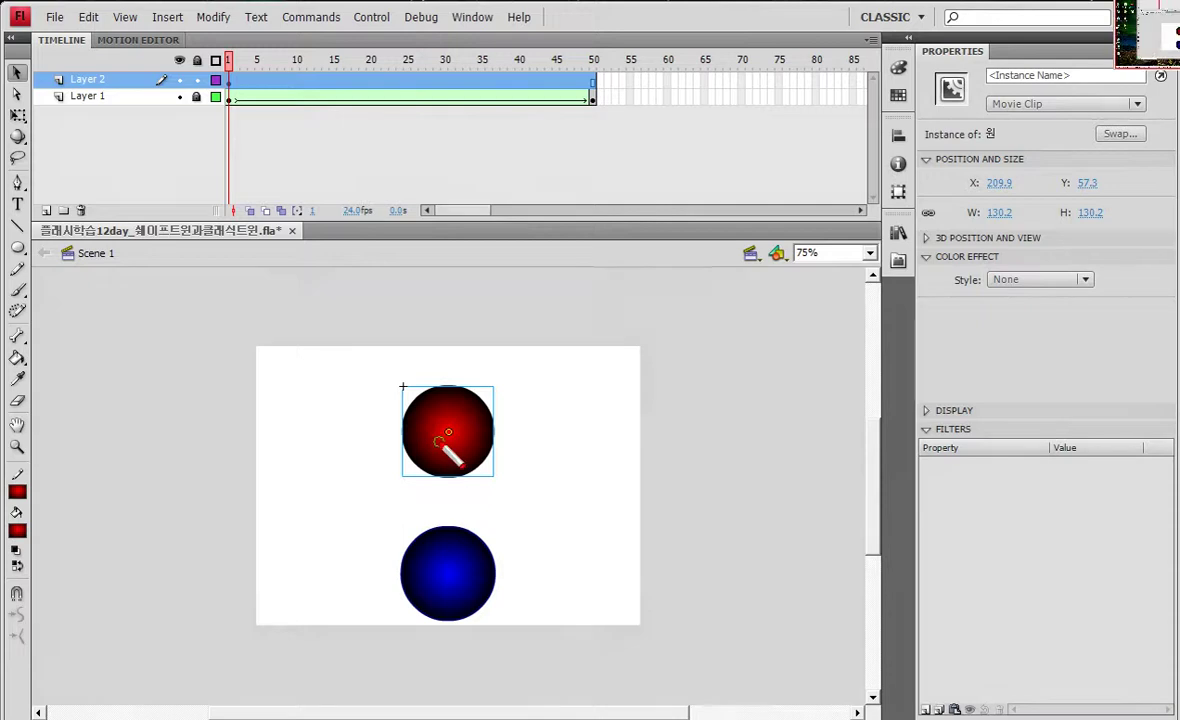
{"action": "mouse_move", "coordinate": [421, 388]}
{"action": "left_mouse_down"}
{"action": "mouse_move", "coordinate": [397, 390]}
{"action": "mouse_move", "coordinate": [496, 384]}
{"action": "mouse_move", "coordinate": [500, 453]}
{"action": "mouse_move", "coordinate": [493, 469]}
{"action": "mouse_move", "coordinate": [410, 478]}
{"action": "left_mouse_up"}
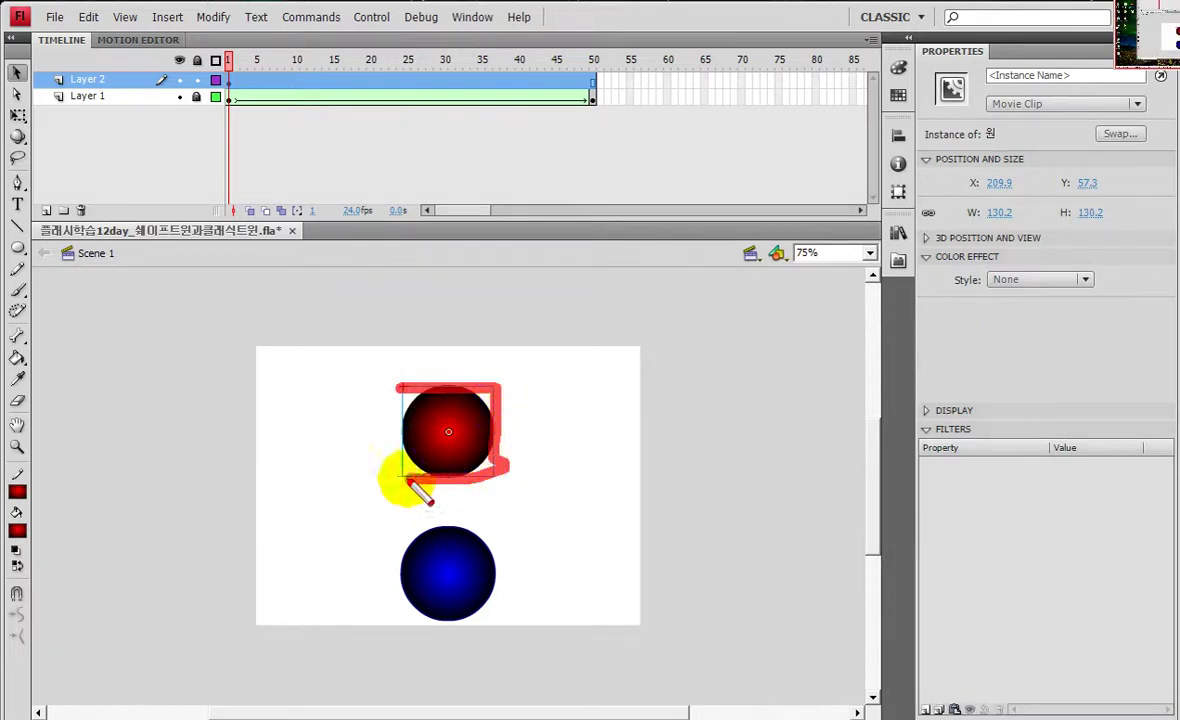
{"action": "left_click_drag", "start_coordinate": [396, 394], "coordinate": [398, 474]}
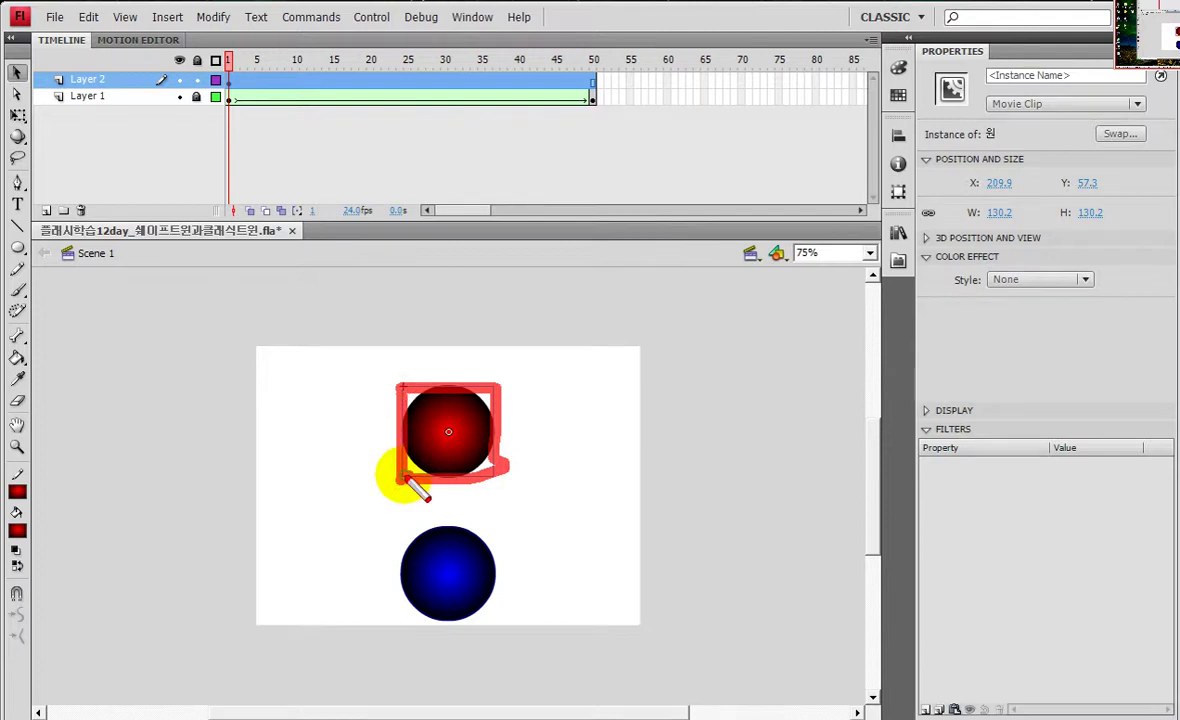
{"action": "key", "text": "Escape"}
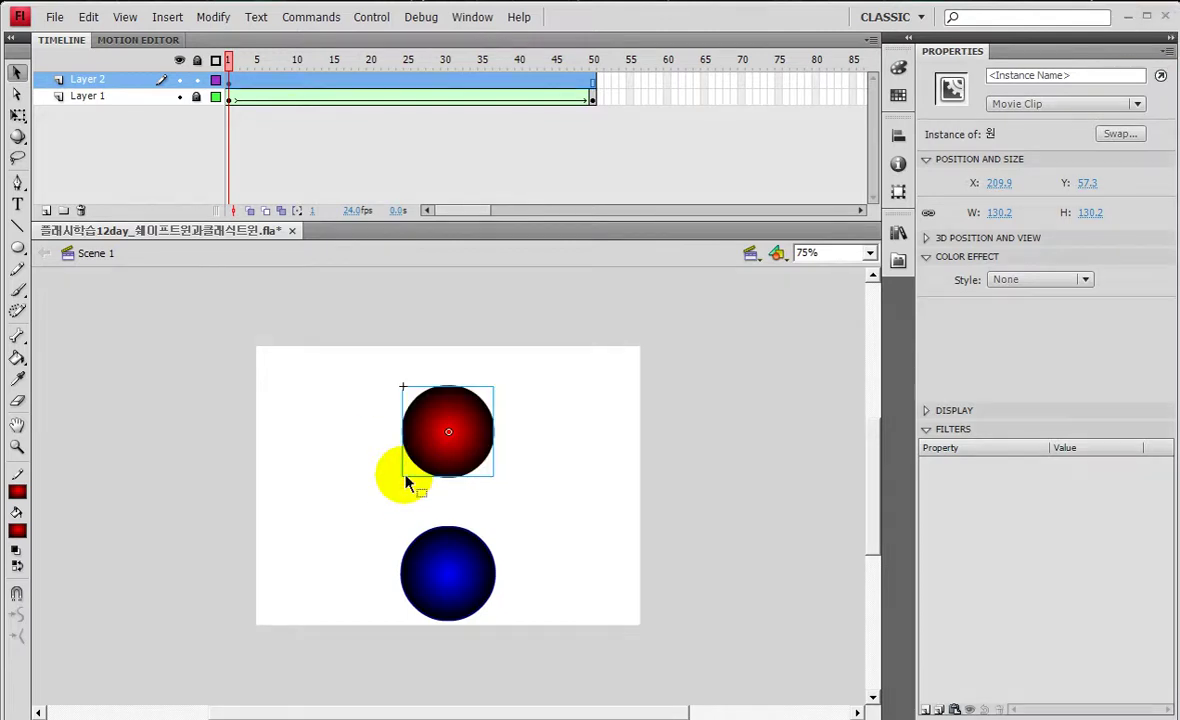
{"action": "left_click_drag", "start_coordinate": [406, 482], "coordinate": [401, 480]}
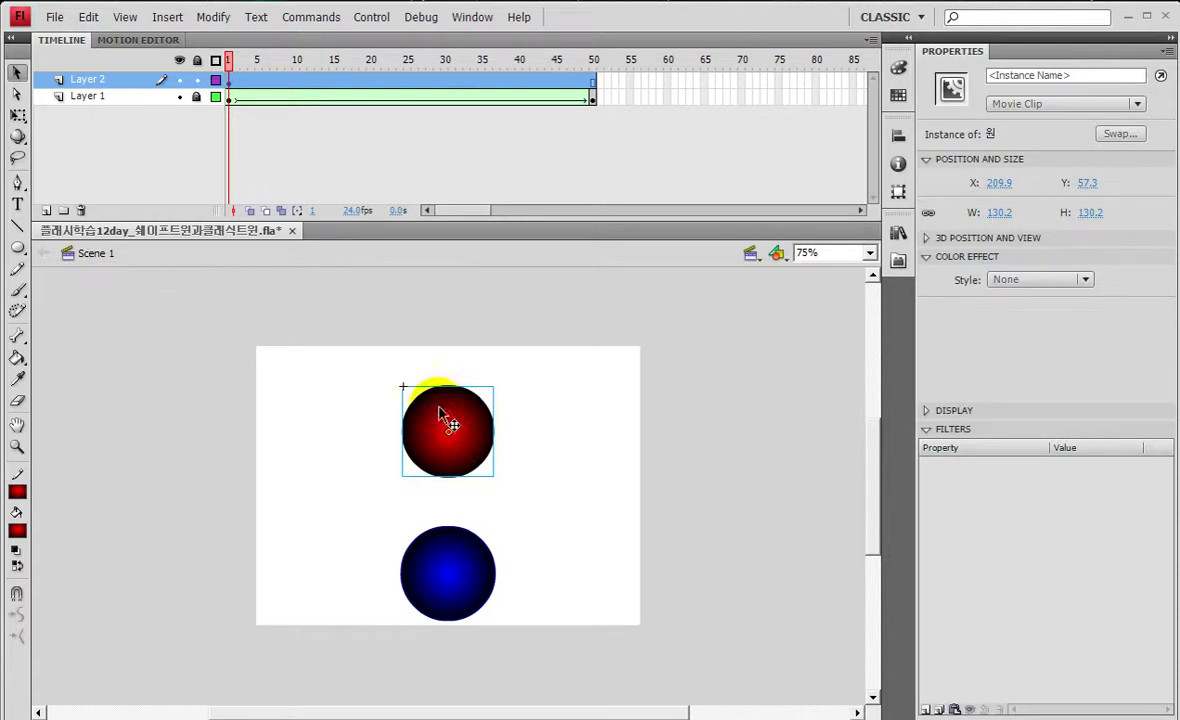
Insert a keyframe at frame 50 of Layer 2
{"action": "left_click", "coordinate": [409, 92]}
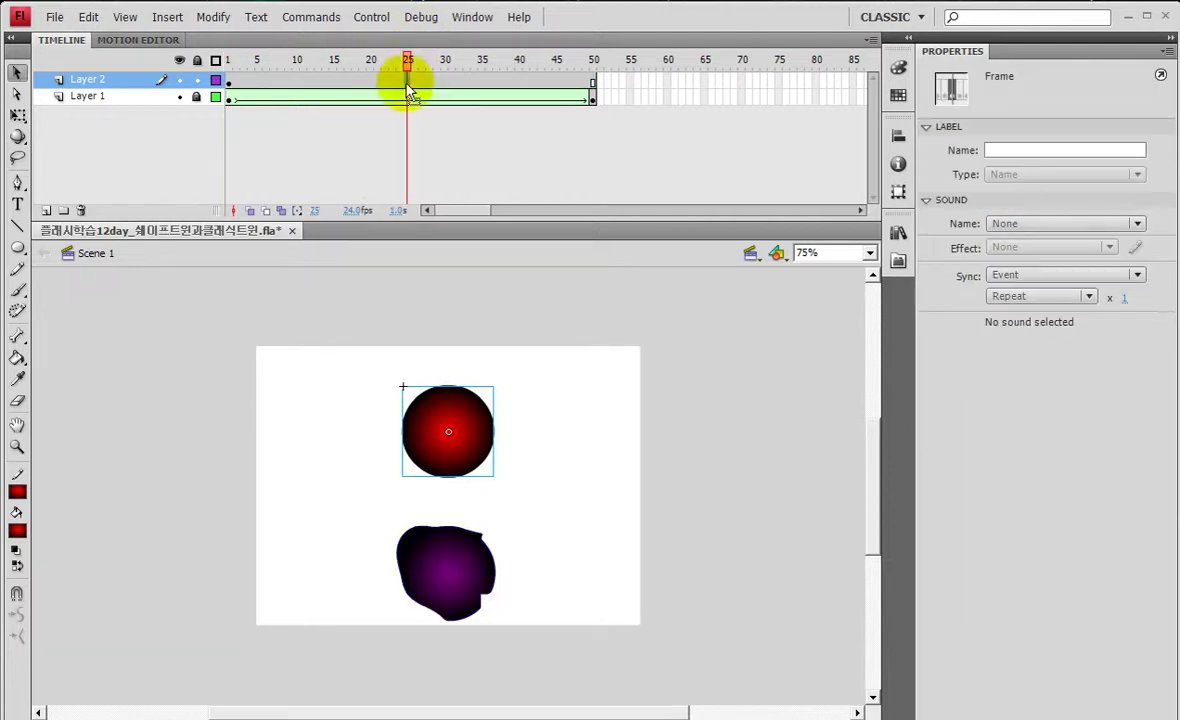
{"action": "left_click", "coordinate": [229, 95]}
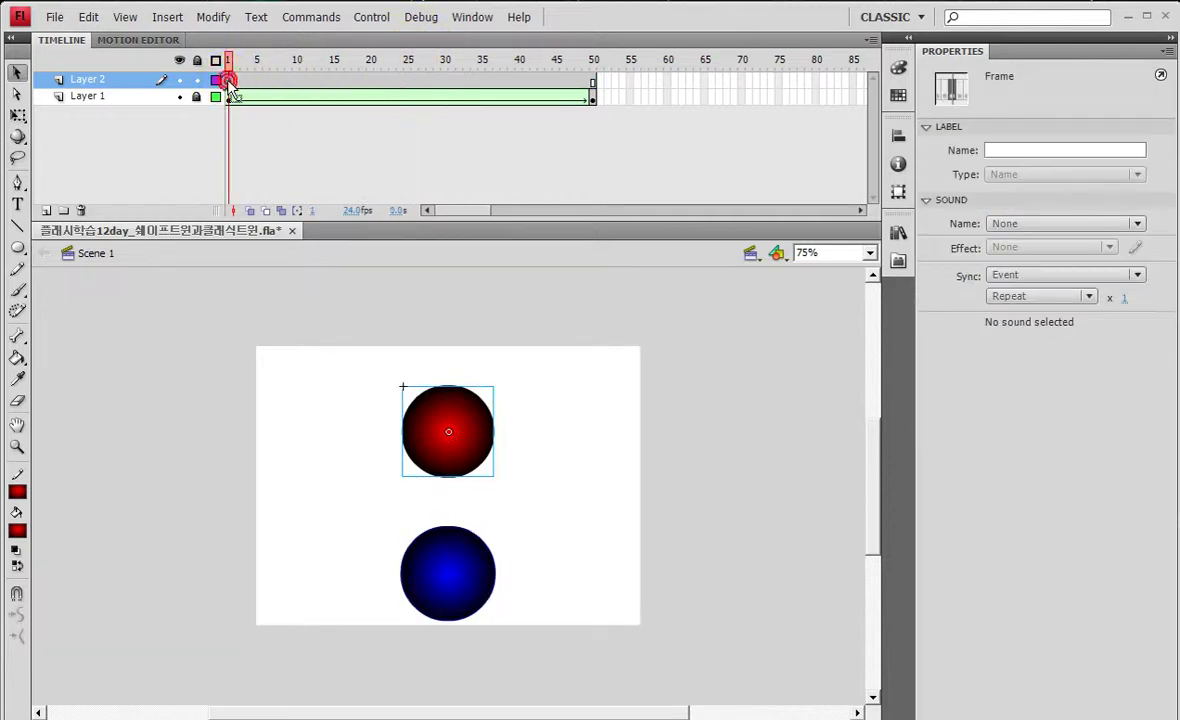
{"action": "left_click", "coordinate": [592, 80]}
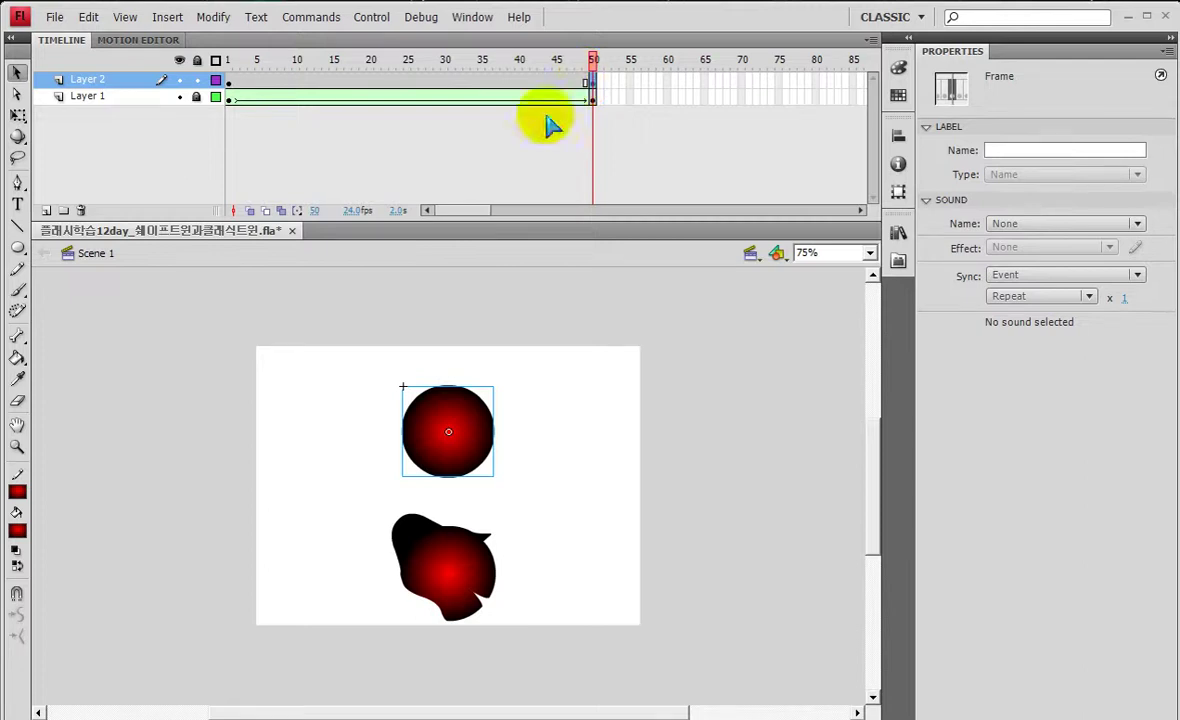
Apply the Advanced color effect style to the circle movie clip at frame 50 of Layer 2
{"action": "left_click", "coordinate": [330, 357]}
{"action": "left_click", "coordinate": [443, 415]}
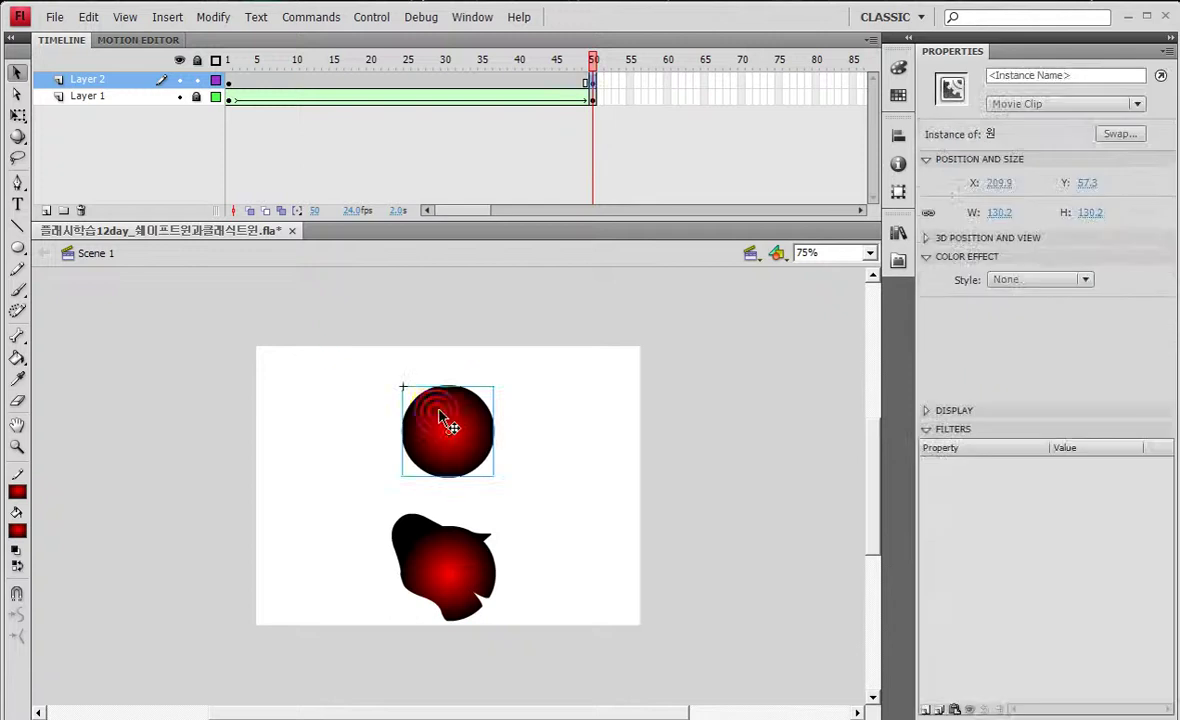
{"action": "left_click", "coordinate": [1016, 285]}
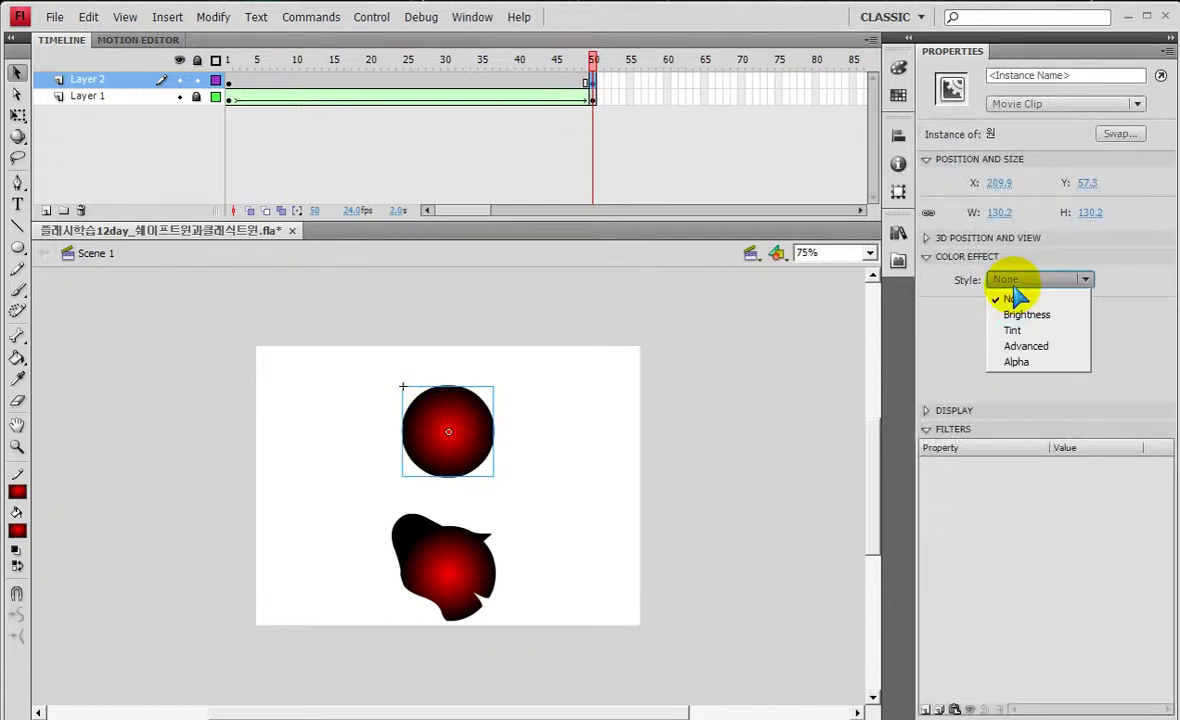
{"action": "left_click", "coordinate": [1028, 346]}
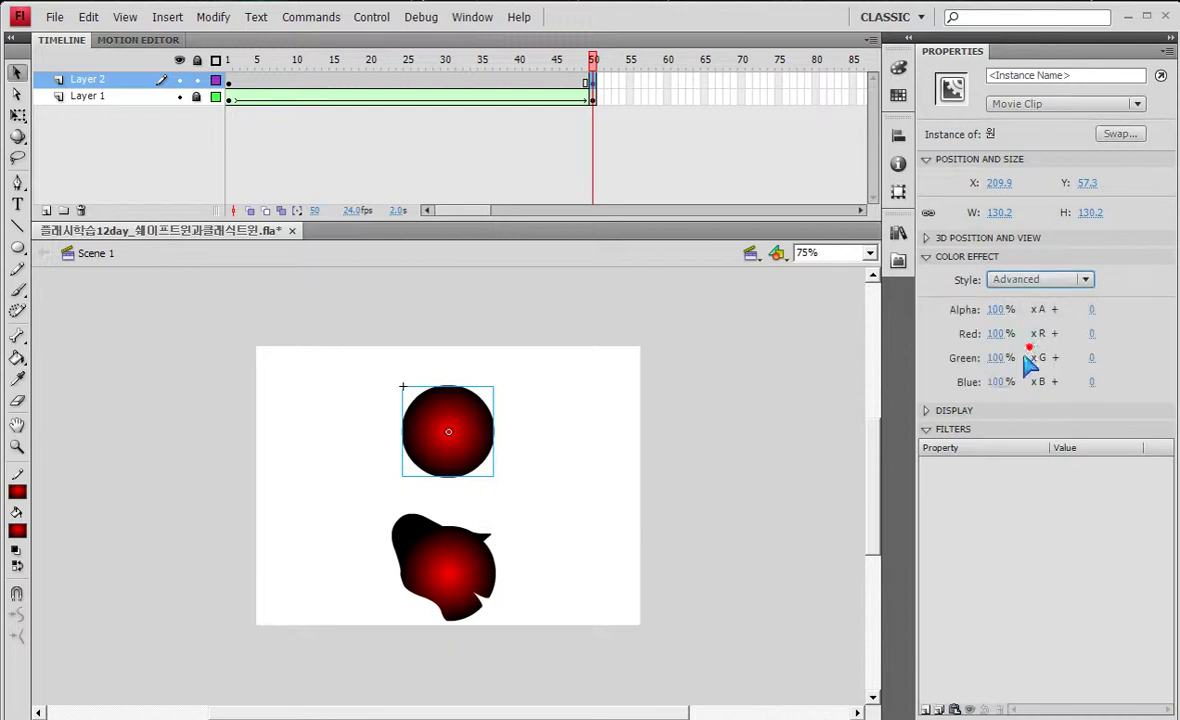
Set the circle's Advanced color offsets to 102 for green and 255 for blue
{"action": "left_click", "coordinate": [1091, 333]}
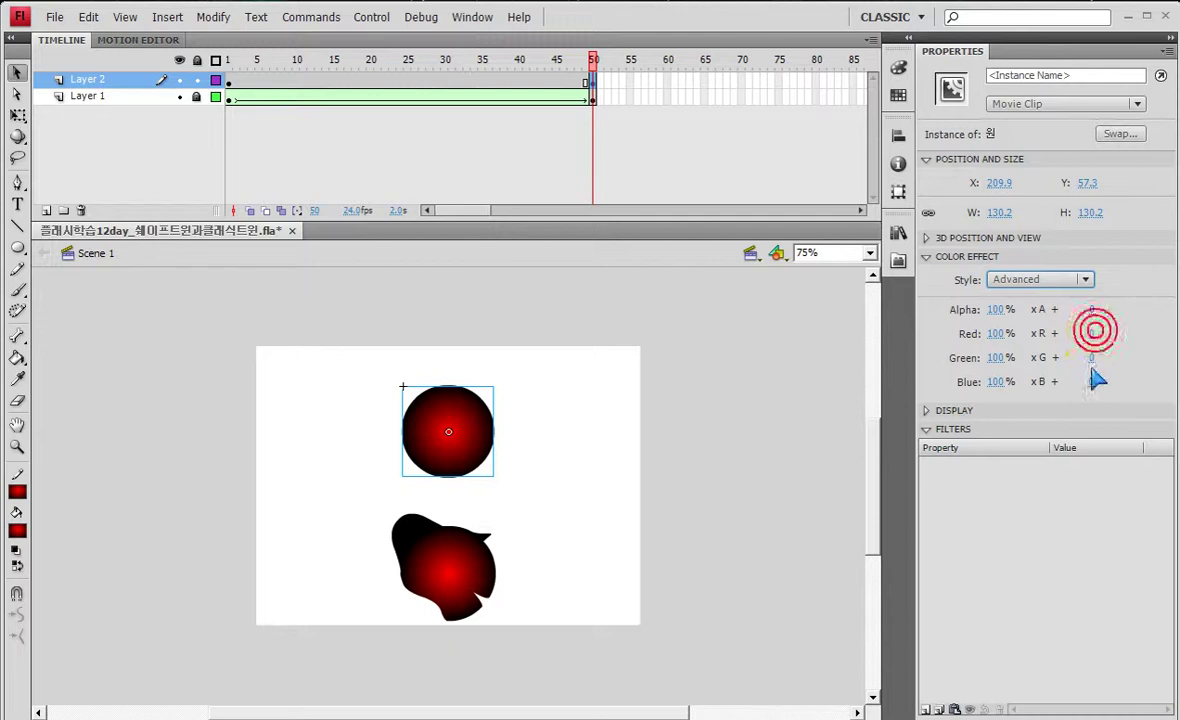
{"action": "left_click", "coordinate": [1091, 357]}
{"action": "type", "text": "255"}
{"action": "key", "text": "Return"}
{"action": "left_click_drag", "start_coordinate": [1097, 357], "coordinate": [1093, 385]}
{"action": "left_click", "coordinate": [1093, 384]}
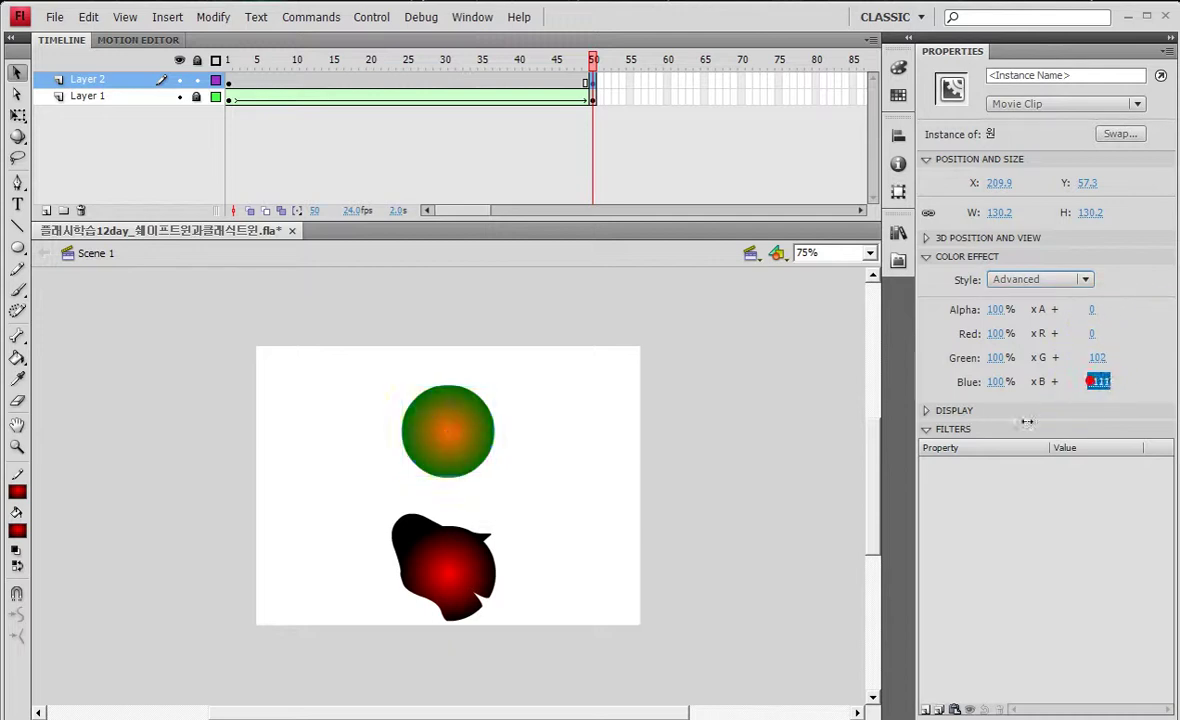
{"action": "type", "text": "177"}
{"action": "key", "text": "Return"}
{"action": "type", "text": "255"}
{"action": "key", "text": "Return"}
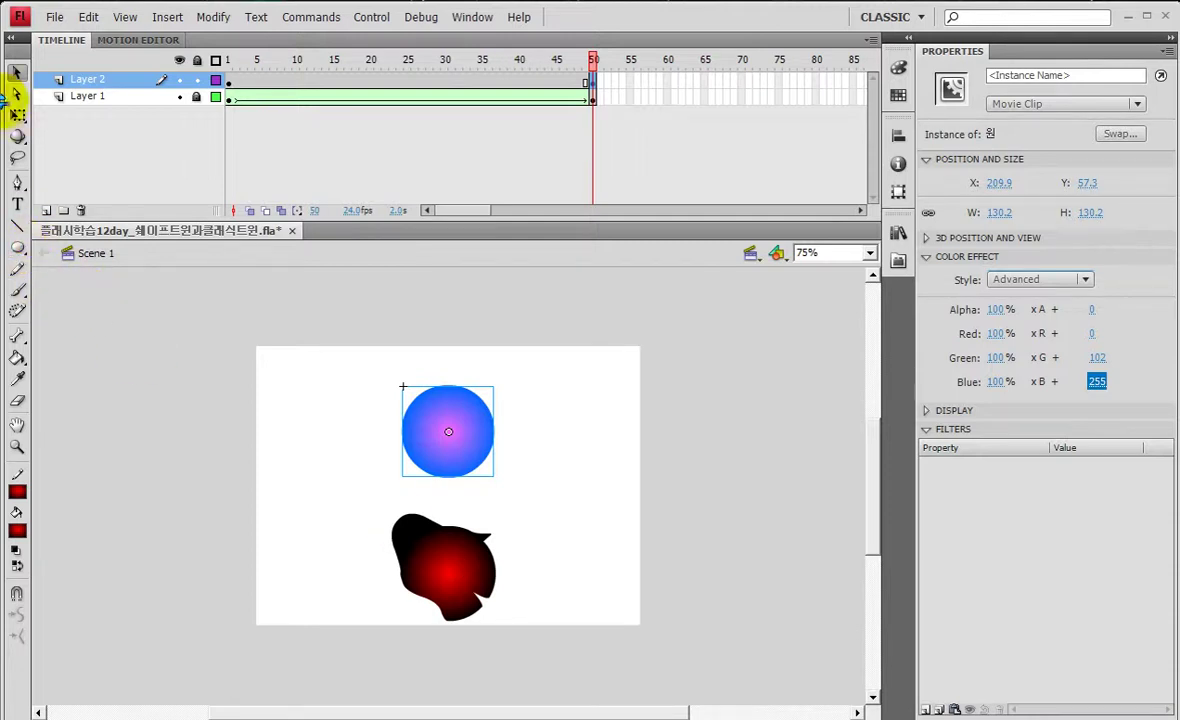
Free-transform the circle at frame 50 into a thin, flat ellipse spanning nearly the full stage width
{"action": "left_click", "coordinate": [17, 115]}
{"action": "left_click_drag", "start_coordinate": [494, 431], "coordinate": [621, 425]}
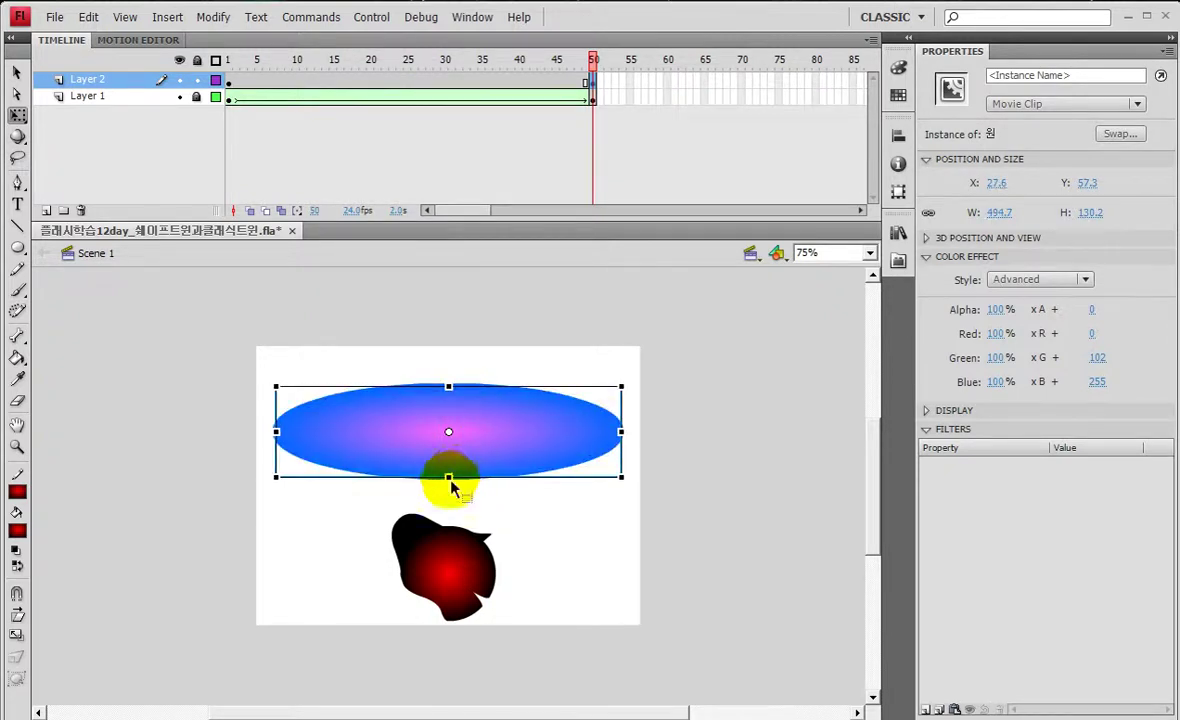
{"action": "left_click_drag", "start_coordinate": [452, 476], "coordinate": [450, 441]}
{"action": "left_click_drag", "start_coordinate": [621, 431], "coordinate": [632, 431]}
{"action": "left_click", "coordinate": [612, 487]}
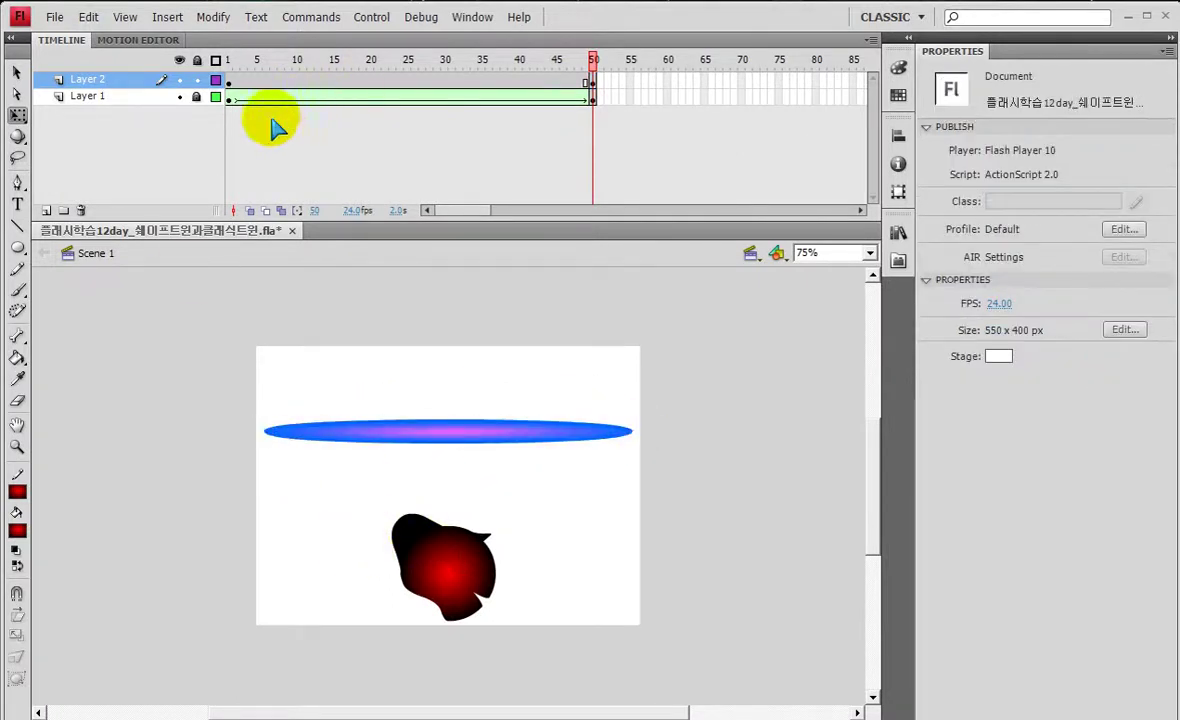
Create a classic tween between the keyframes at frames 1 and 50 of Layer 2
{"action": "right_click", "coordinate": [371, 80]}
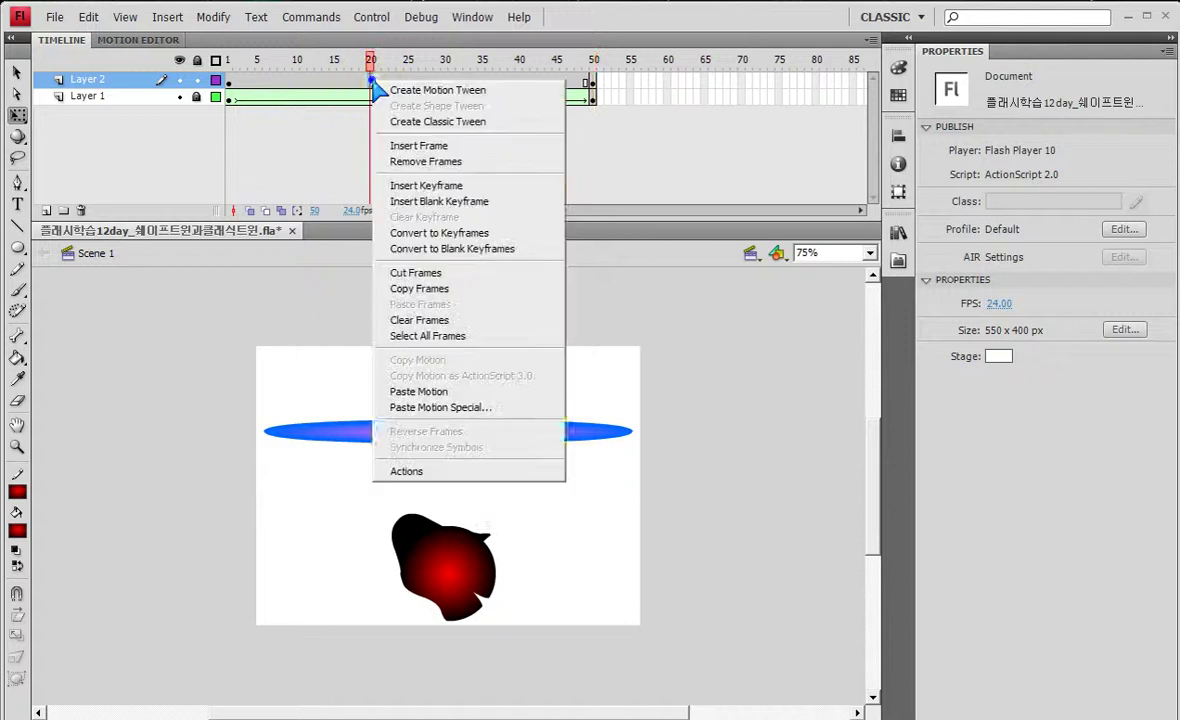
{"action": "left_click", "coordinate": [440, 122]}
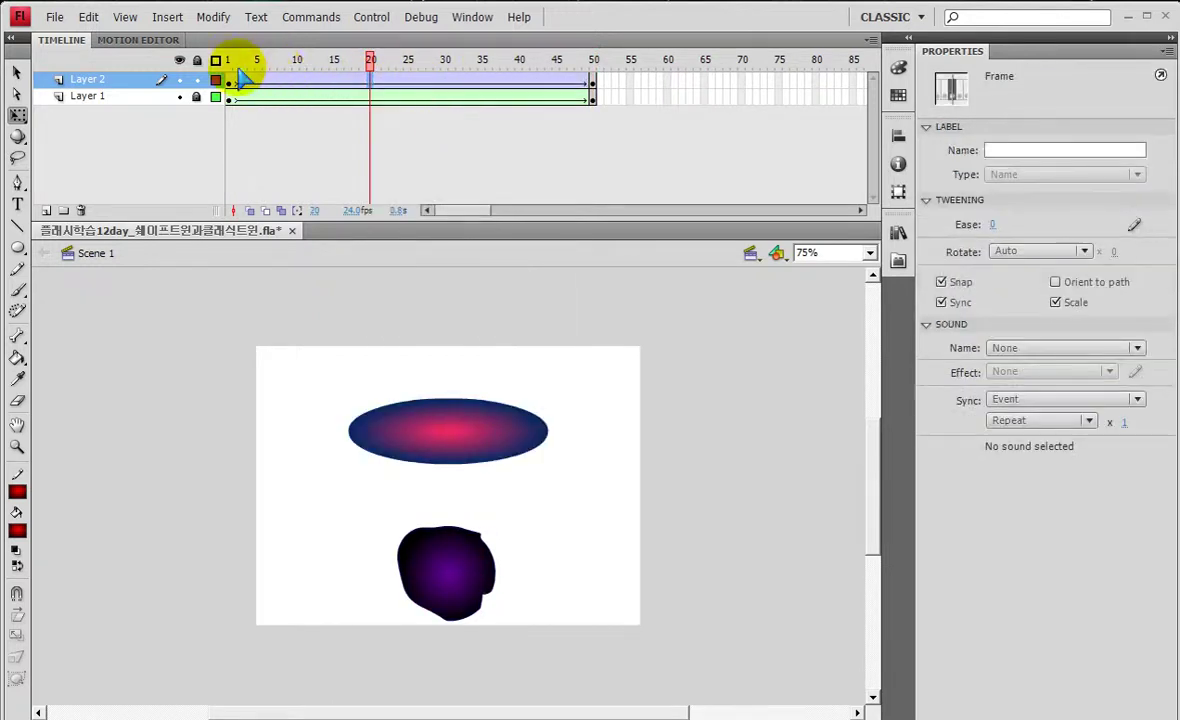
{"action": "mouse_move", "coordinate": [225, 72]}
{"action": "left_mouse_down"}
{"action": "mouse_move", "coordinate": [229, 97]}
{"action": "mouse_move", "coordinate": [258, 103]}
{"action": "left_mouse_up"}
{"action": "left_click_drag", "start_coordinate": [598, 92], "coordinate": [598, 90]}
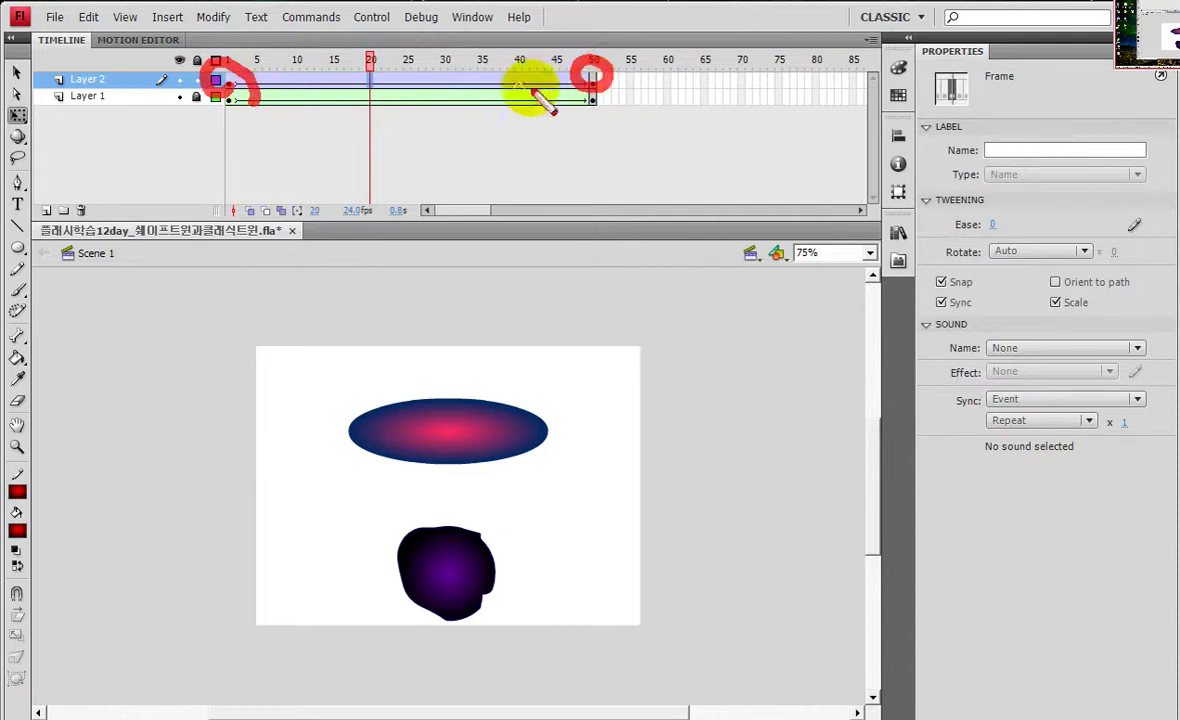
{"action": "mouse_move", "coordinate": [240, 58]}
{"action": "left_mouse_down"}
{"action": "mouse_move", "coordinate": [246, 98]}
{"action": "mouse_move", "coordinate": [584, 100]}
{"action": "mouse_move", "coordinate": [552, 53]}
{"action": "mouse_move", "coordinate": [238, 58]}
{"action": "mouse_move", "coordinate": [245, 93]}
{"action": "mouse_move", "coordinate": [400, 92]}
{"action": "left_mouse_up"}
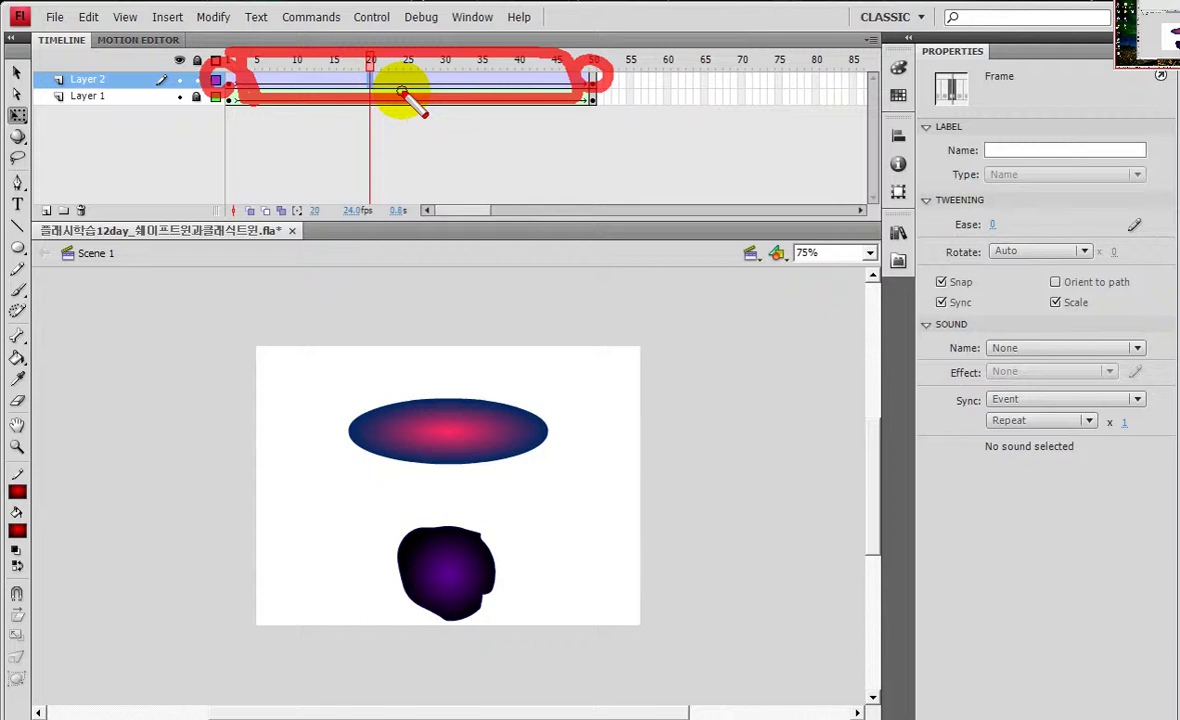
{"action": "key", "text": "Escape"}
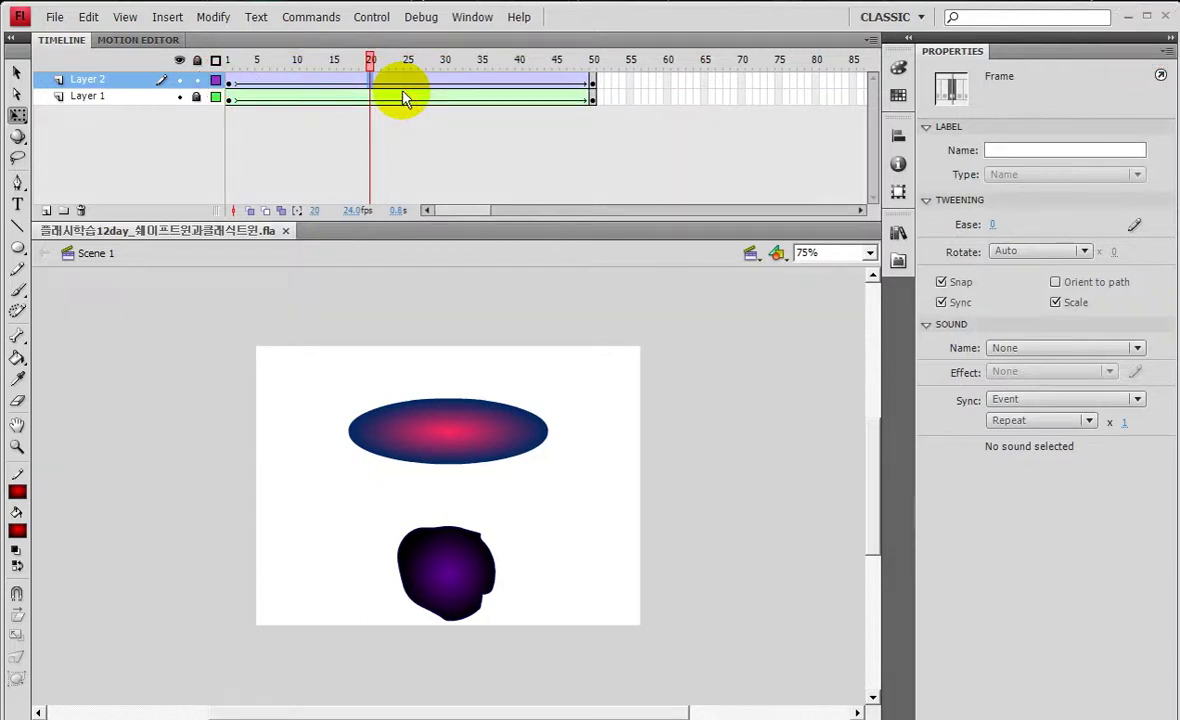
Test the movie to compare the shape tween with the classic tween, and close the preview
{"action": "key", "text": "ctrl+Return"}
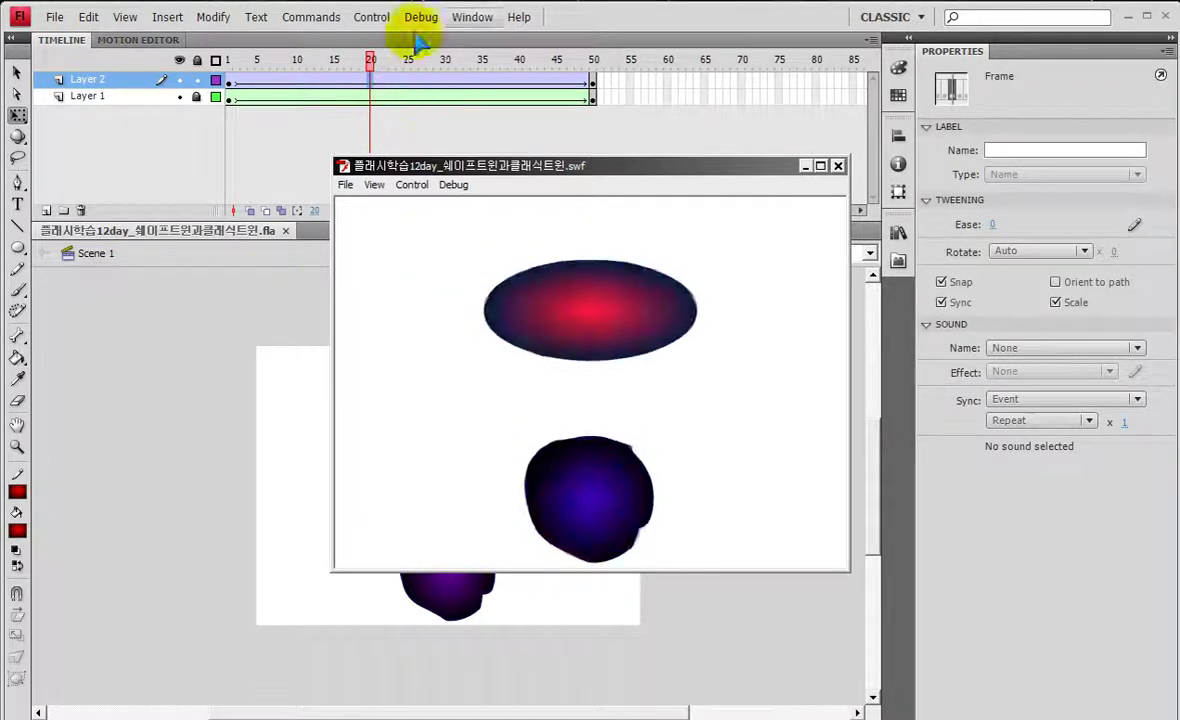
{"action": "left_click", "coordinate": [838, 166]}
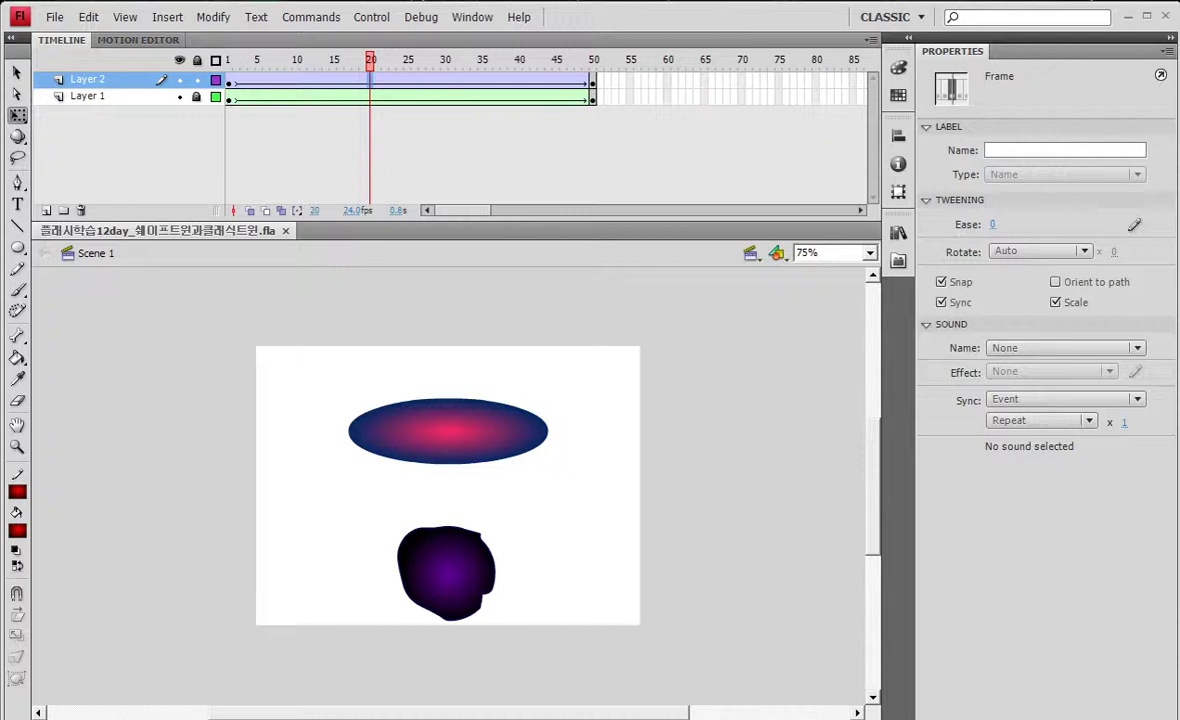
{"action": "left_click", "coordinate": [928, 604]}
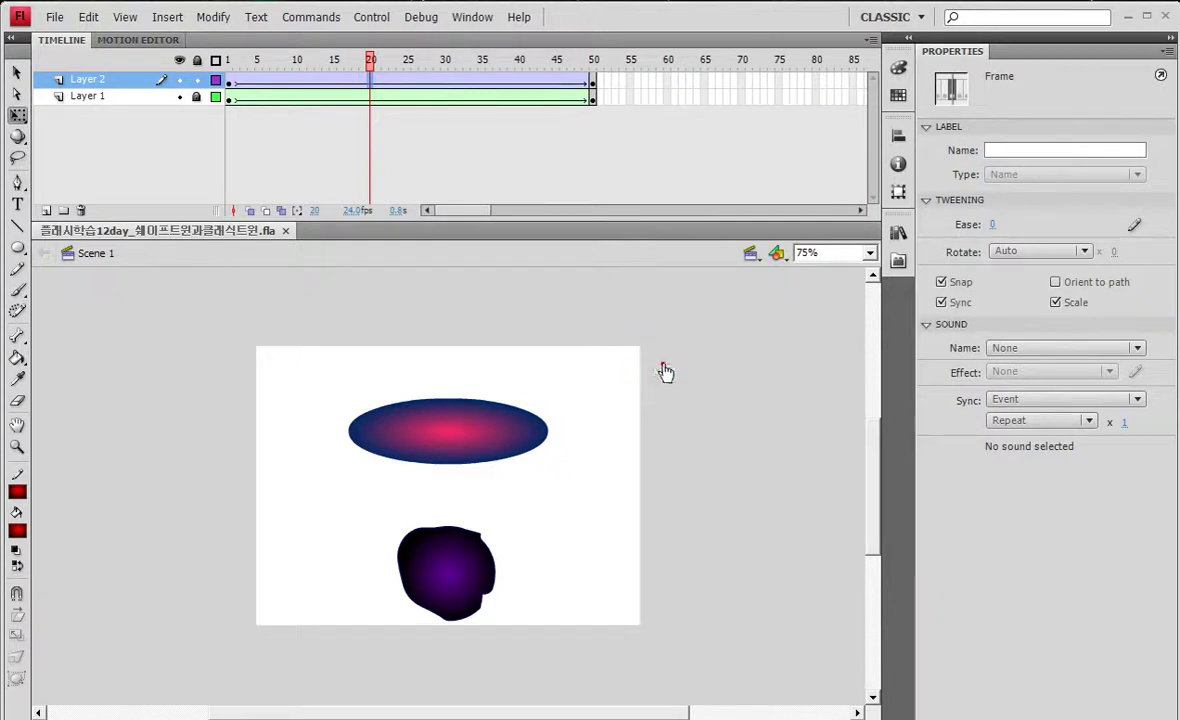